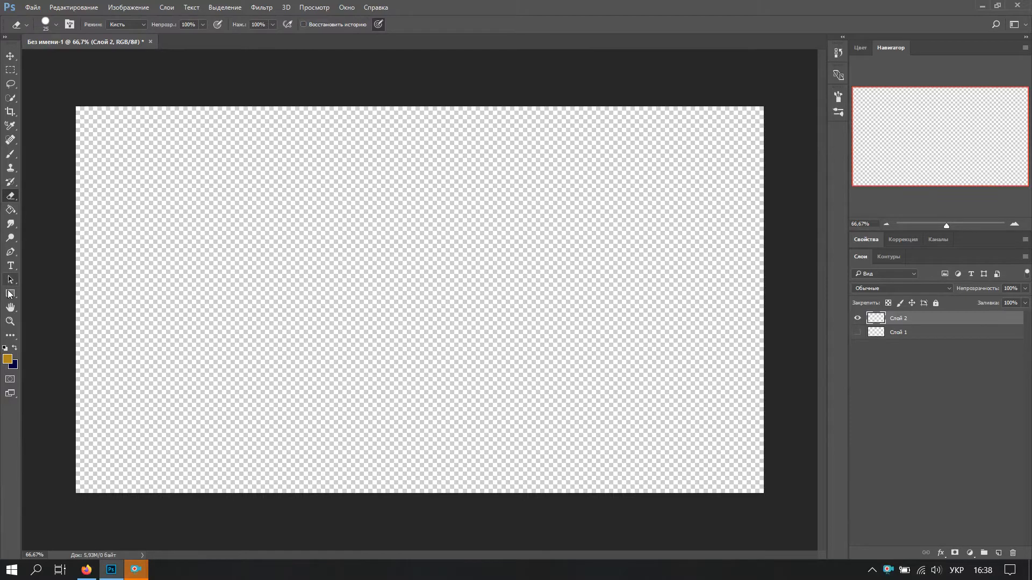
# Set a brighter yellow foreground colour and draw a rectangle about 1238 × 131 px, starting just outside the canvas's left edge
pyautogui.click(10, 294)
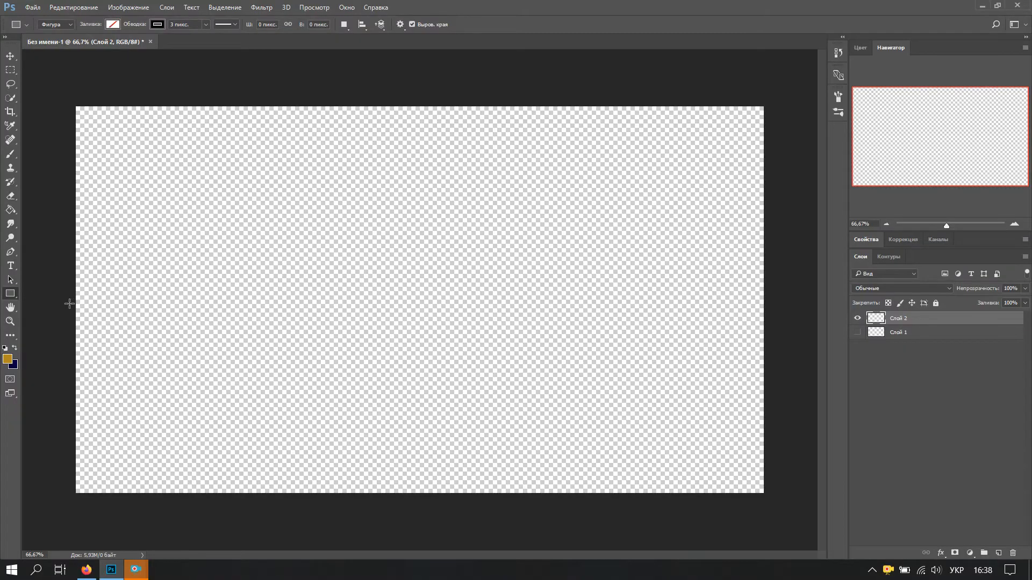
pyautogui.click(8, 359)
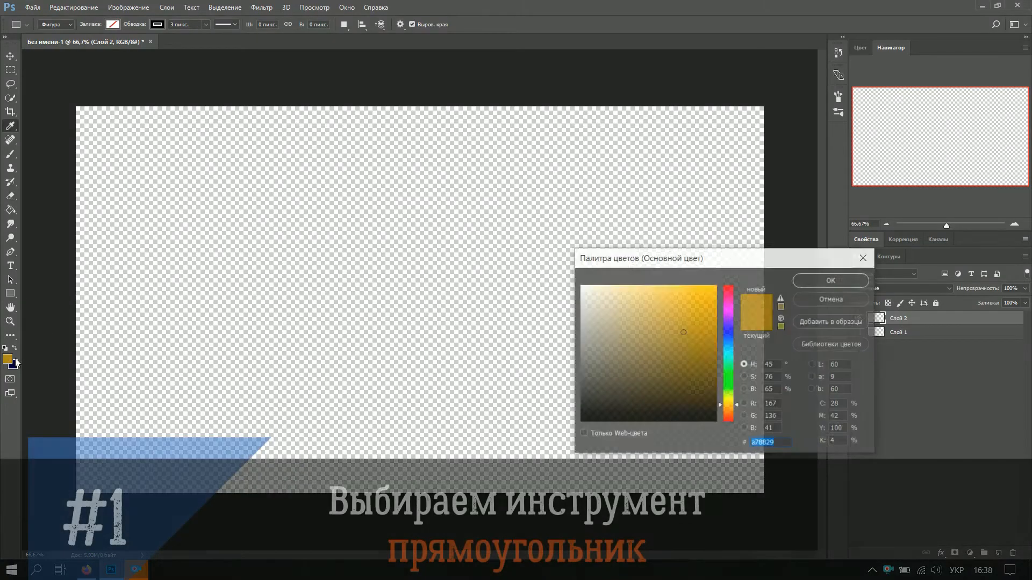
pyautogui.click(832, 280)
pyautogui.moveTo(63, 342); pyautogui.dragTo(506, 388)
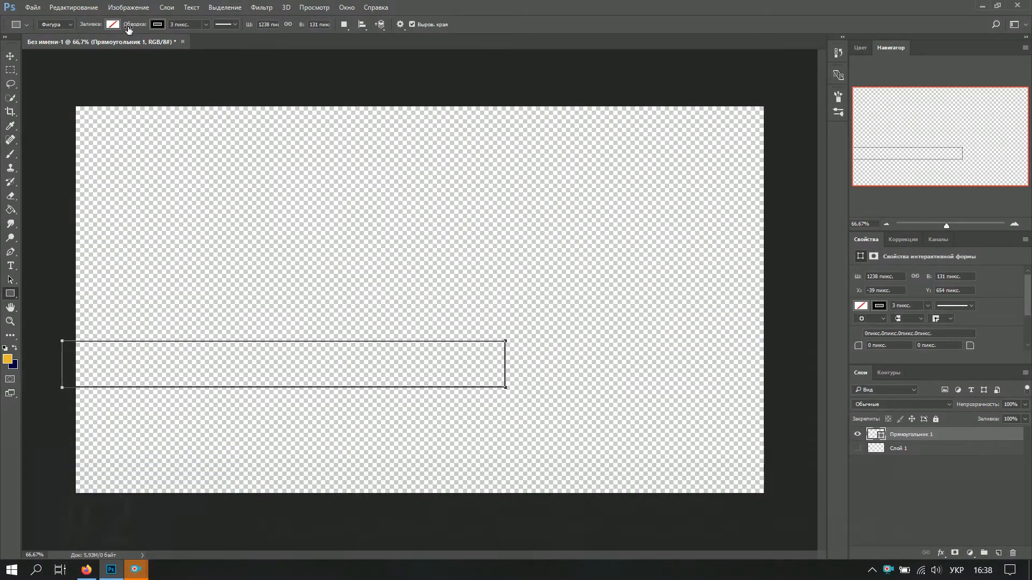
# Fill the rectangle with a black-to-white gradient at an angle of 180 degrees
pyautogui.click(112, 25)
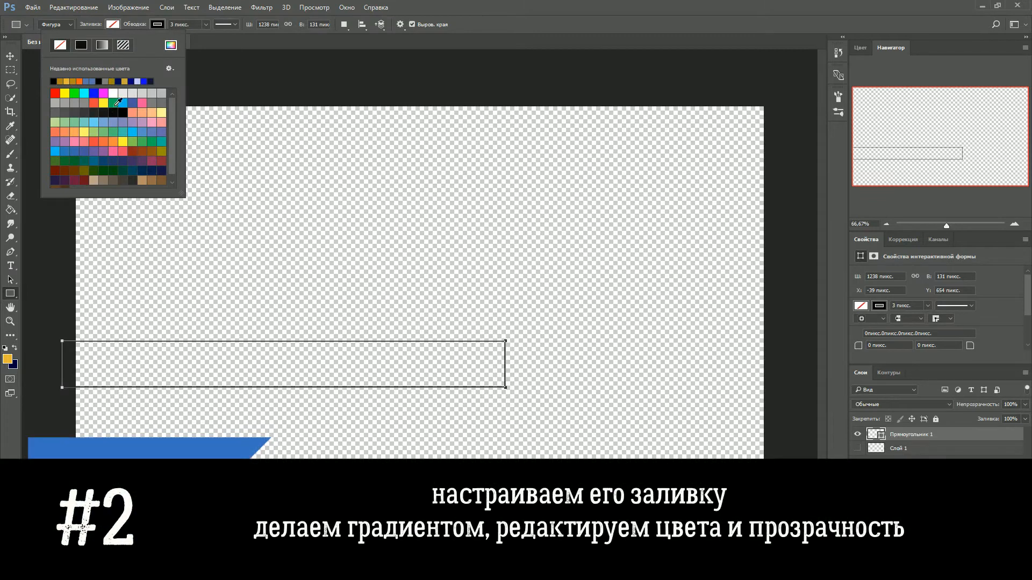
pyautogui.click(102, 45)
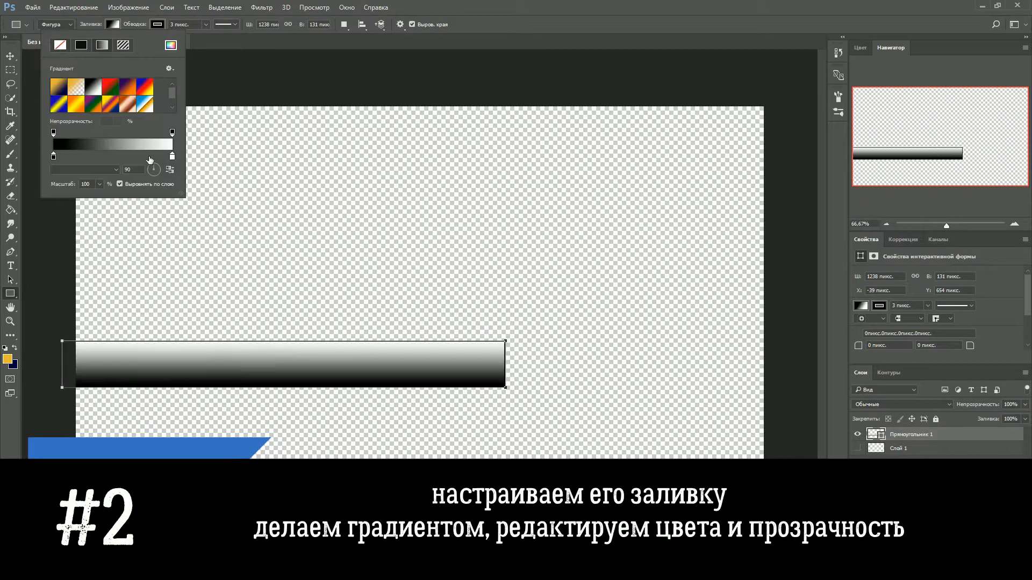
pyautogui.click(105, 149)
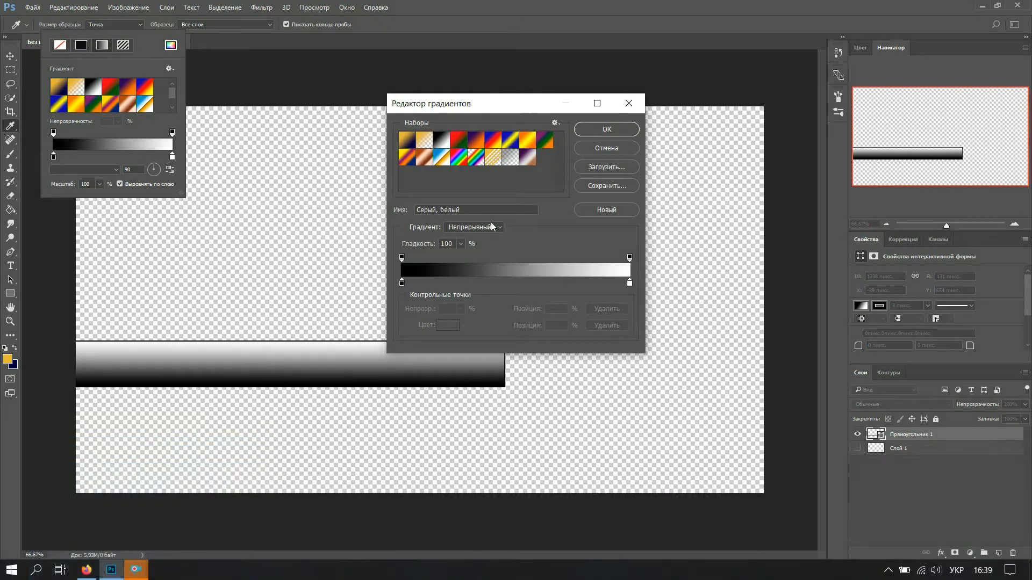
pyautogui.click(606, 129)
pyautogui.doubleClick(136, 169)
pyautogui.write('180')
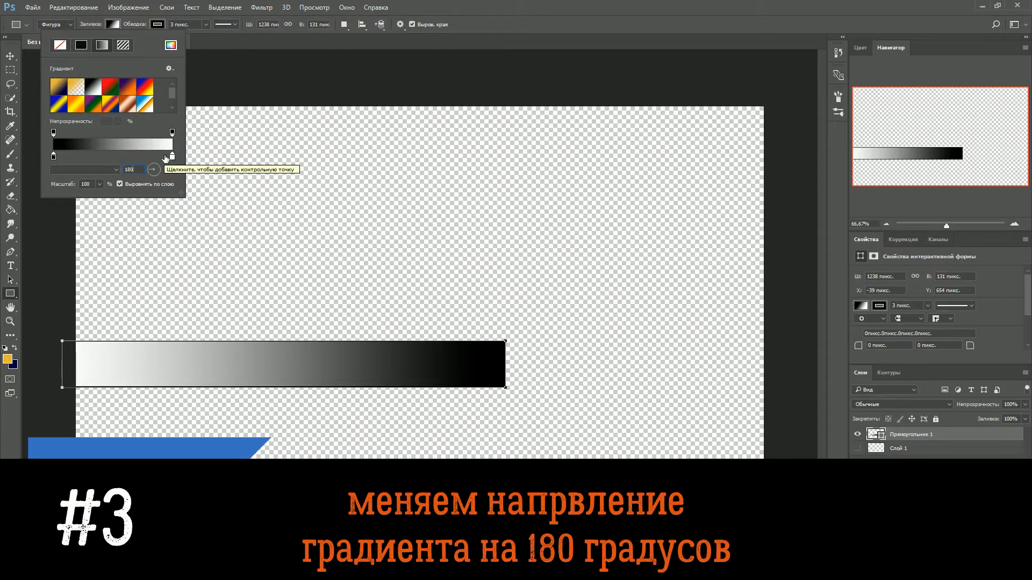
# Set the opacity stop at the gradient's white end to 0%
pyautogui.click(172, 132)
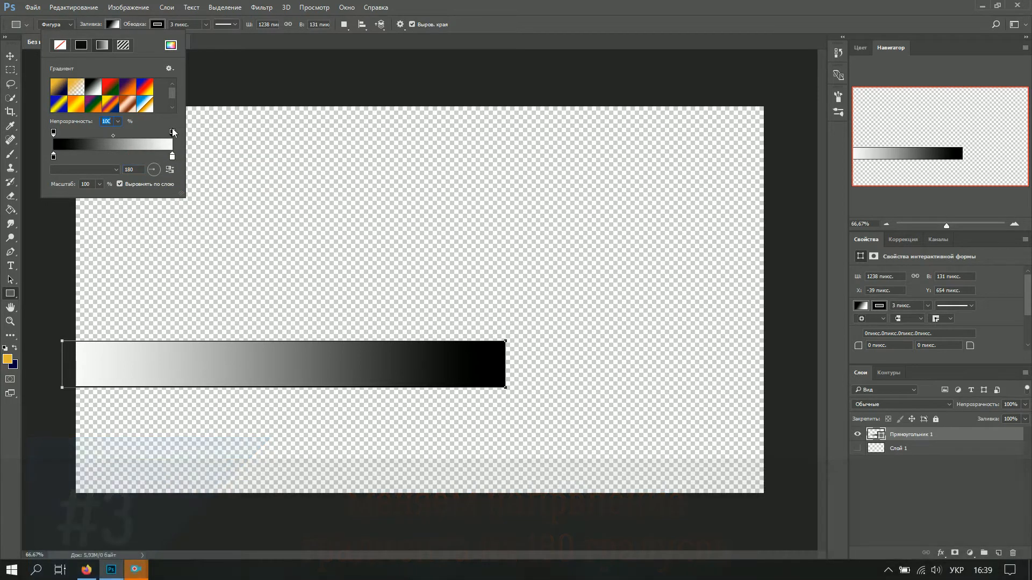
pyautogui.click(109, 145)
pyautogui.click(461, 309)
pyautogui.moveTo(462, 323); pyautogui.dragTo(383, 323)
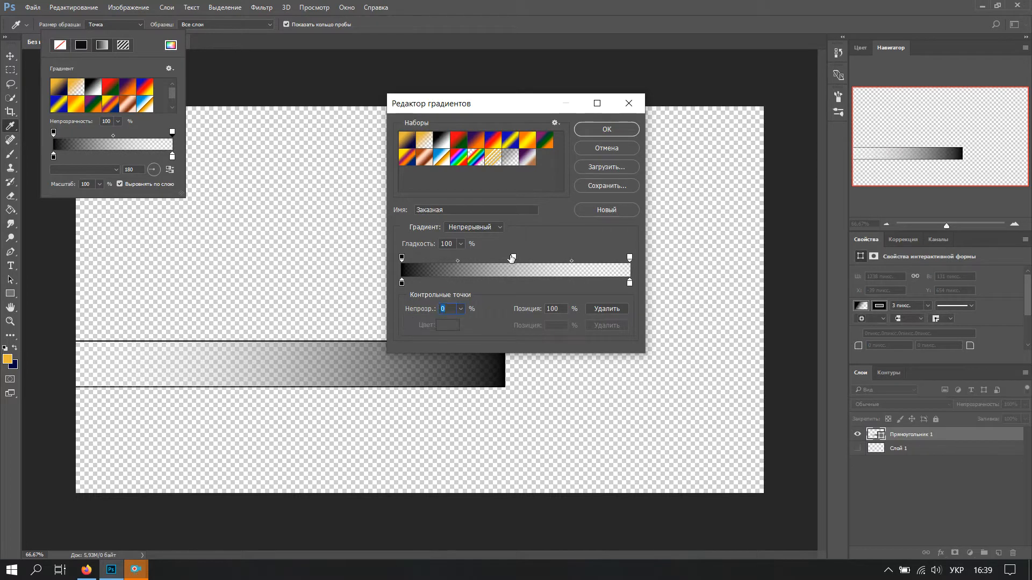
# Add an opacity stop of 100% at the gradient's 55% position and remove the rectangle's stroke
pyautogui.click(512, 258)
pyautogui.click(461, 309)
pyautogui.moveTo(458, 323); pyautogui.dragTo(512, 325)
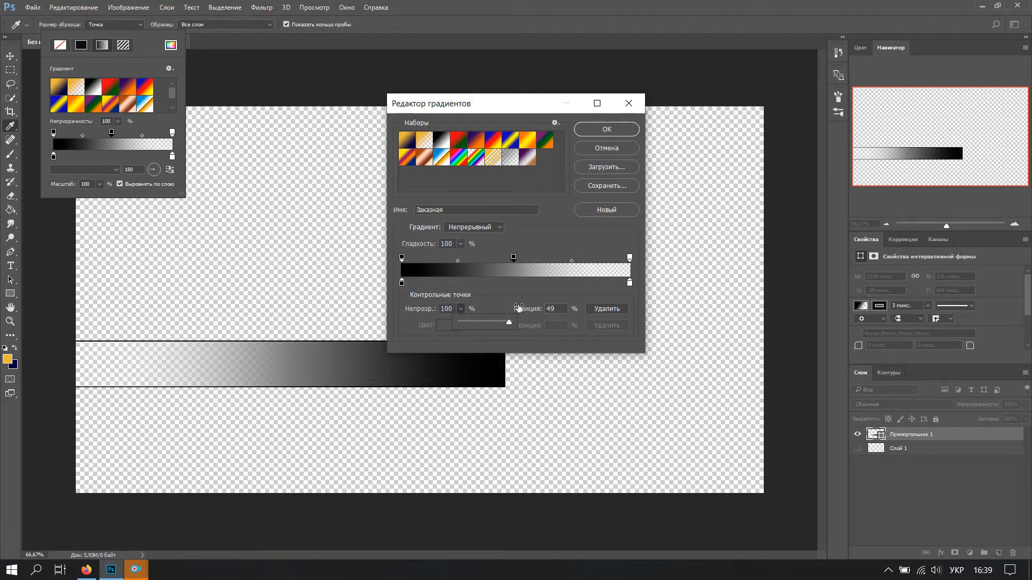
pyautogui.moveTo(516, 259)
pyautogui.mouseDown()
pyautogui.moveTo(535, 260)
pyautogui.moveTo(526, 262)
pyautogui.mouseUp()
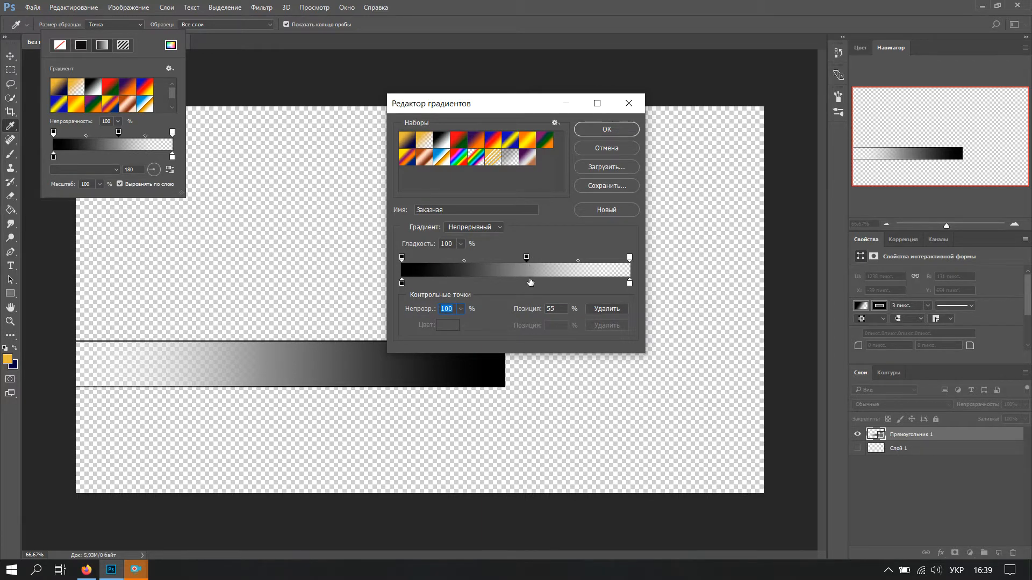
pyautogui.click(592, 131)
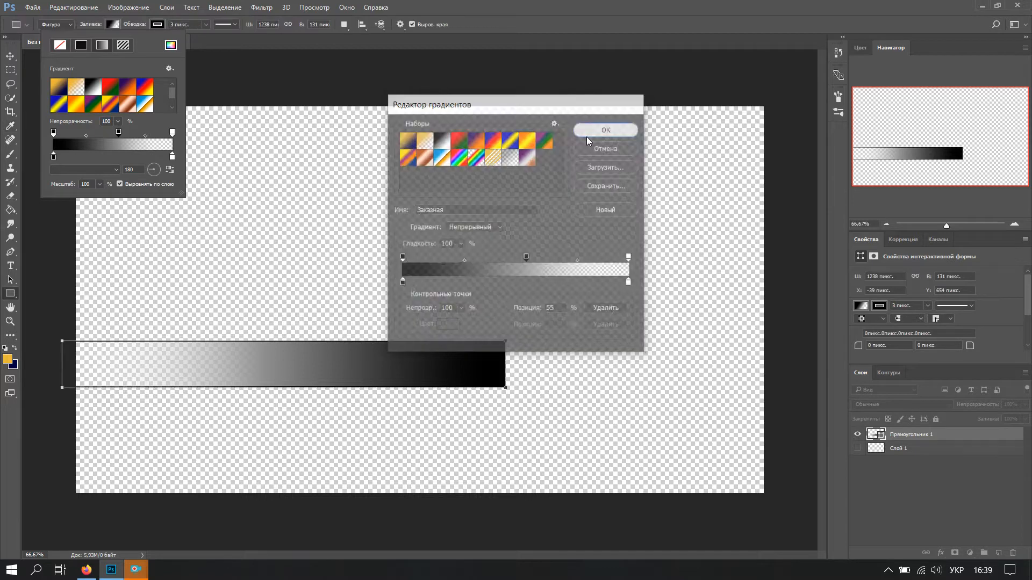
pyautogui.click(929, 451)
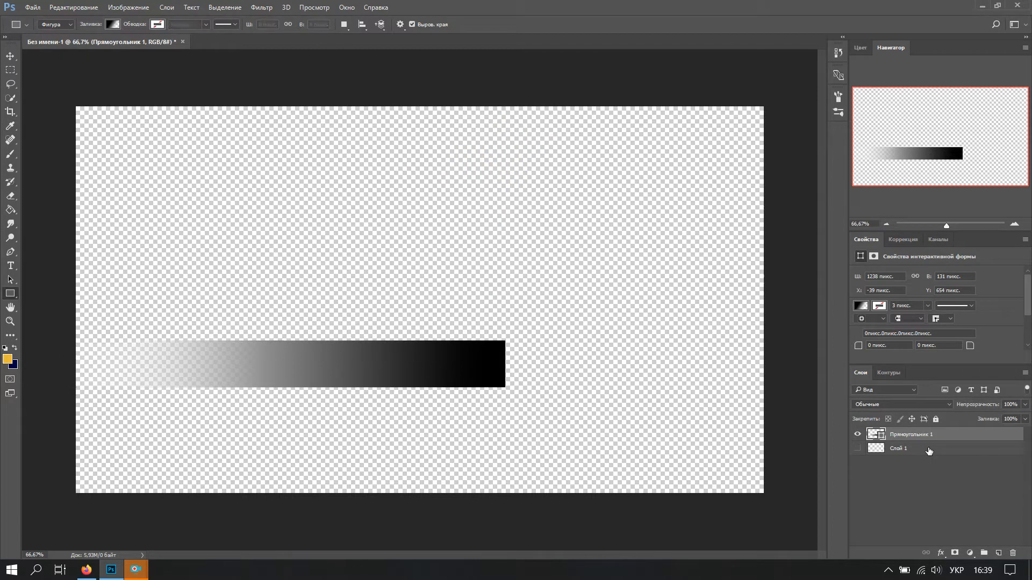
# Duplicate the rectangle, place the copy just above the original and reduce its height to about 52%
pyautogui.doubleClick(984, 239)
pyautogui.click(908, 320)
pyautogui.hotkey('ctrl', 'j')
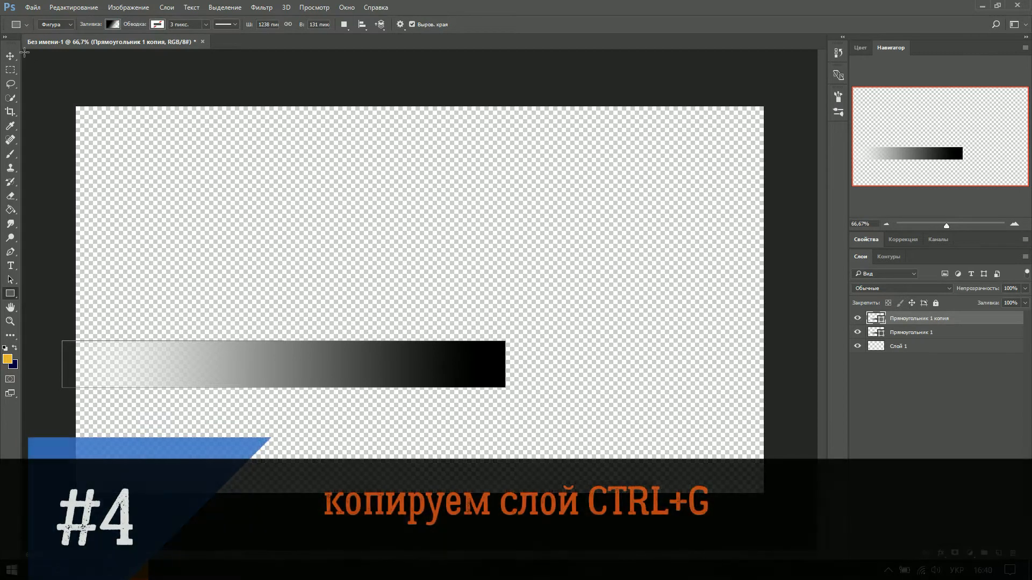
pyautogui.press('v')
pyautogui.moveTo(363, 371); pyautogui.dragTo(359, 315)
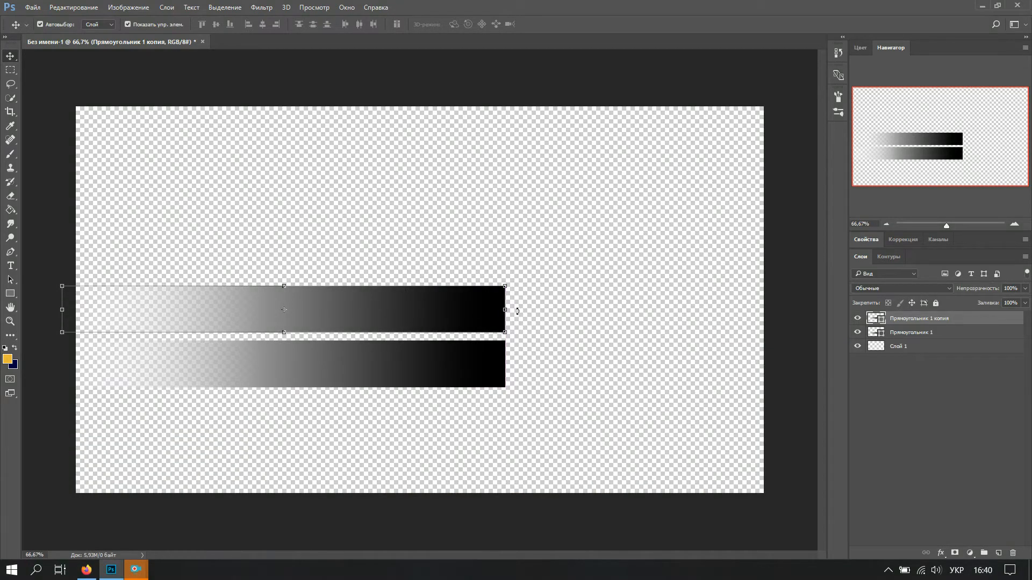
pyautogui.moveTo(282, 290); pyautogui.dragTo(285, 310)
pyautogui.press('Return')
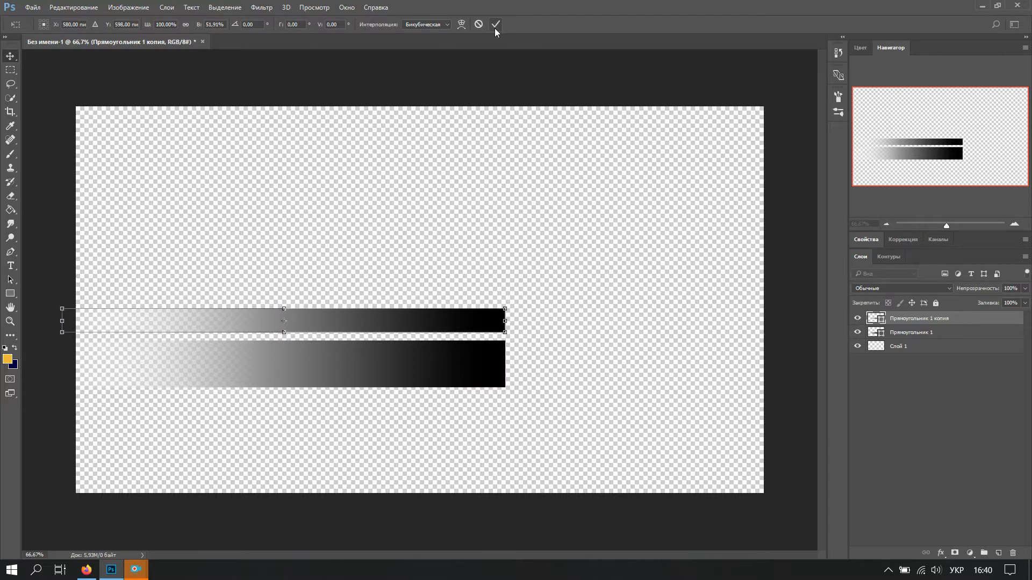
# Duplicate the thin bar below the thick one and shift the upper thin bar left to align both thin bars' ends
pyautogui.hotkey('ctrl', 'j')
pyautogui.moveTo(336, 323); pyautogui.dragTo(319, 411)
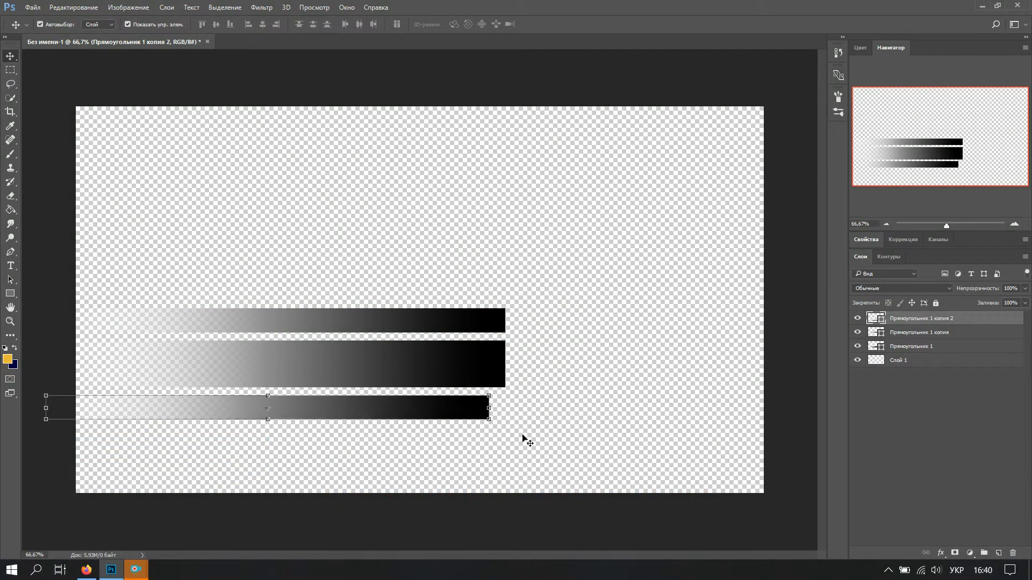
pyautogui.click(904, 335)
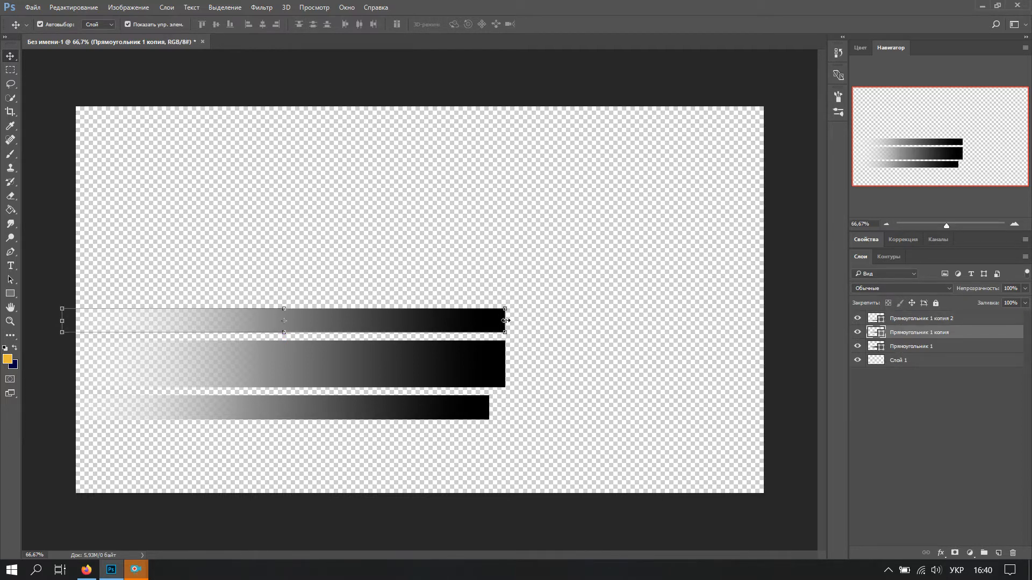
pyautogui.moveTo(450, 327); pyautogui.dragTo(437, 326)
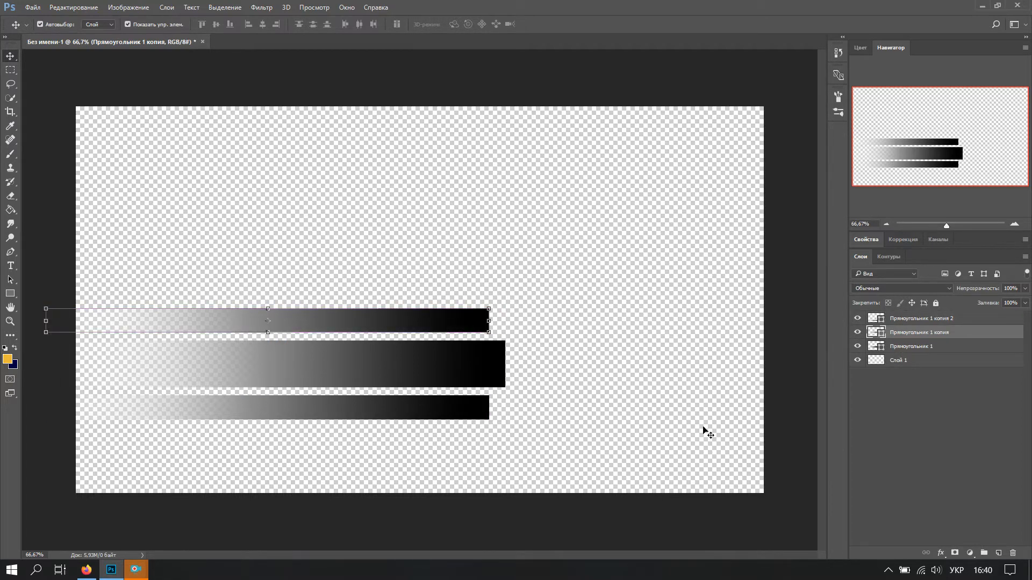
# Duplicate the lower thin bar beneath itself, shifted left, and scale the copy to about 54% height and 99% width
pyautogui.click(914, 318)
pyautogui.moveTo(347, 416); pyautogui.dragTo(316, 450)
pyautogui.hotkey('ctrl', 't')
pyautogui.moveTo(457, 453); pyautogui.dragTo(450, 441)
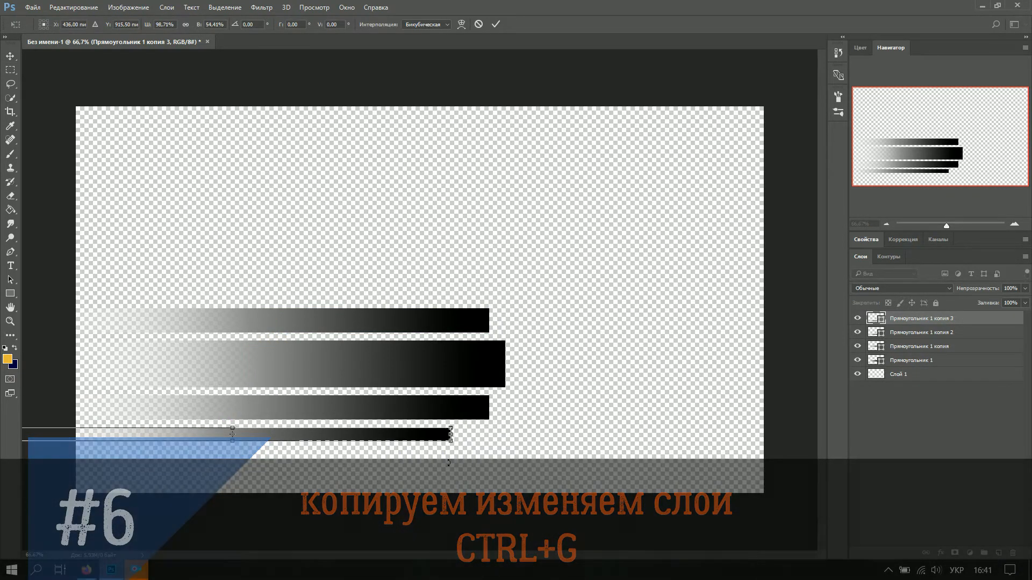
pyautogui.click(496, 24)
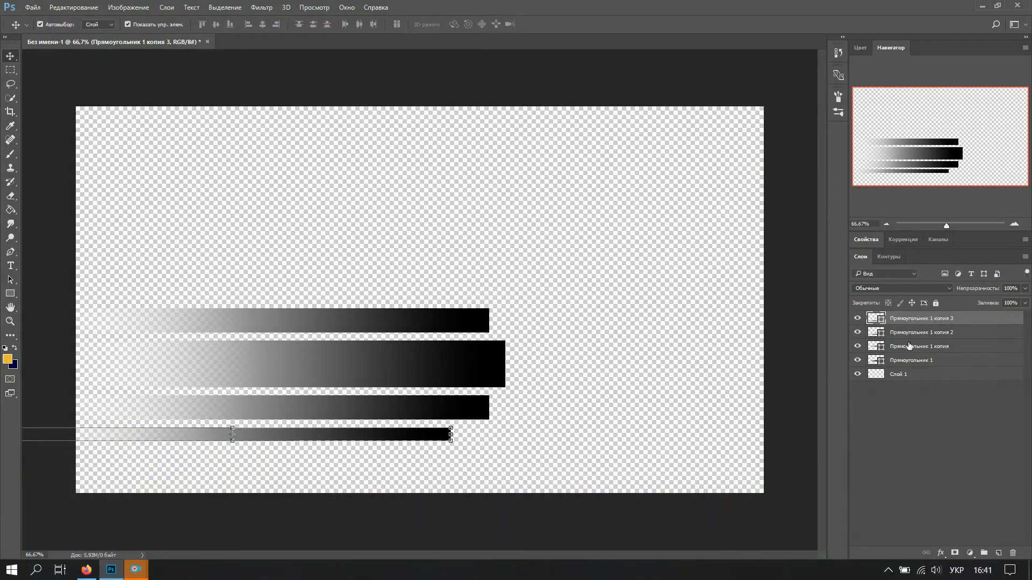
# Move the thick bar's layer above the layer Прямоугольник 1 копия and rename it "центр"
pyautogui.click(902, 334)
pyautogui.click(904, 347)
pyautogui.moveTo(908, 361); pyautogui.dragTo(911, 347)
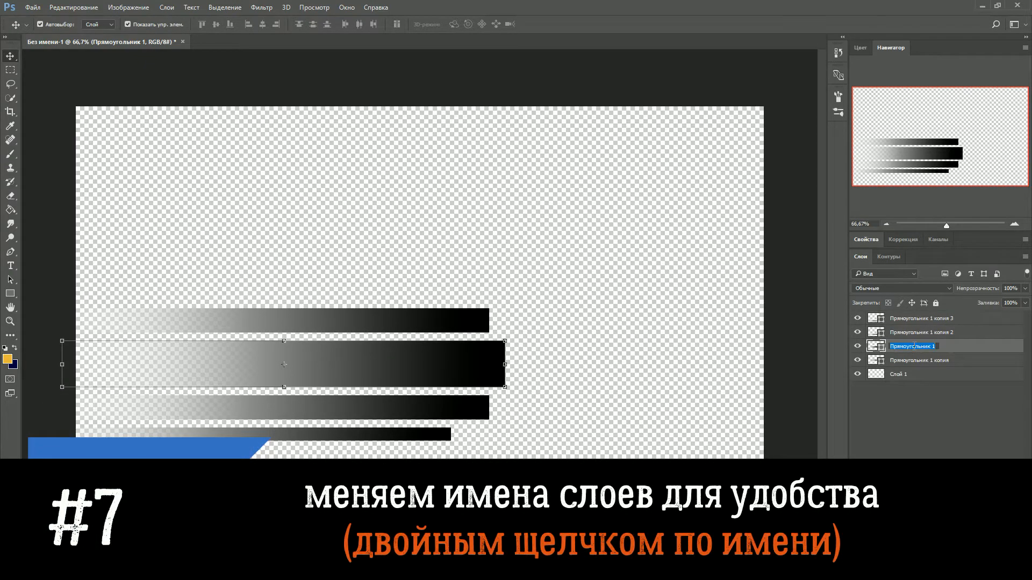
pyautogui.write('центр')
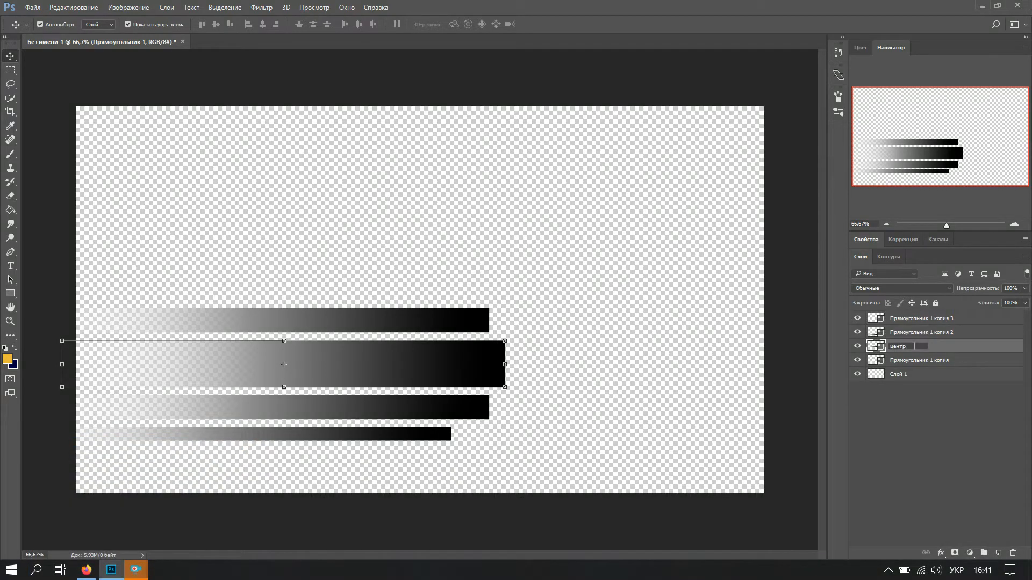
pyautogui.click(912, 390)
# Reorder the bar layers to match the bars' top-to-bottom order on the canvas
pyautogui.click(909, 362)
pyautogui.click(899, 319)
pyautogui.moveTo(898, 317); pyautogui.dragTo(914, 366)
pyautogui.moveTo(911, 346); pyautogui.dragTo(910, 325)
pyautogui.moveTo(910, 319); pyautogui.dragTo(917, 355)
pyautogui.click(910, 320)
# Duplicate the top bar, place the copy above it shifted left, and shrink it to about half the height
pyautogui.hotkey('ctrl', 'j')
pyautogui.moveTo(312, 321); pyautogui.dragTo(298, 292)
pyautogui.hotkey('ctrl', 't')
pyautogui.moveTo(474, 281); pyautogui.dragTo(408, 288)
pyautogui.press('Return')
# Group all five bar layers into a folder named "прамоуголиники"
pyautogui.click(913, 374)
pyautogui.keyDown('shift'); pyautogui.click(910, 320); pyautogui.keyUp('shift')
pyautogui.click(984, 554)
pyautogui.doubleClick(903, 317)
pyautogui.write('прамоуголиники')
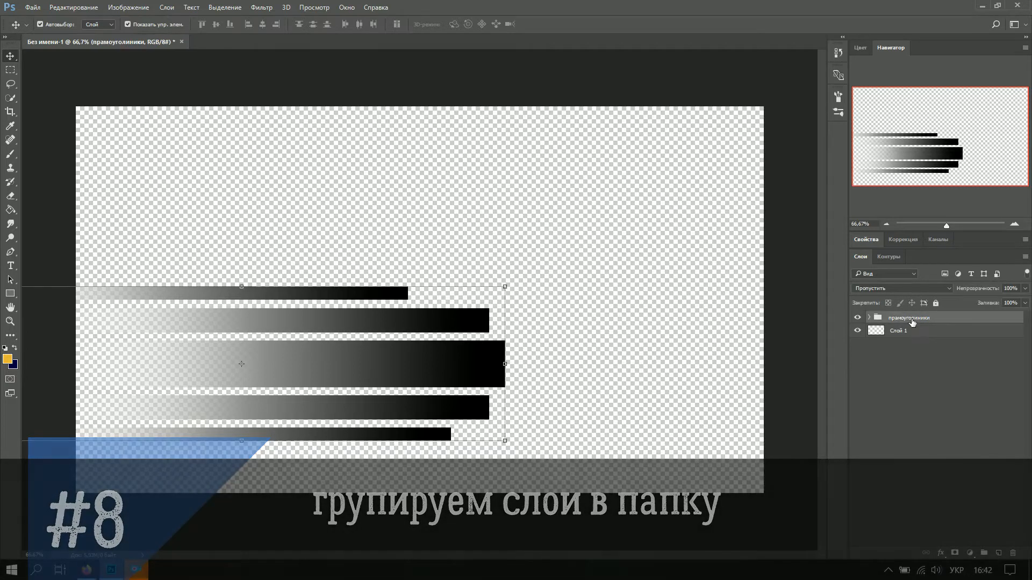
# Toggle the bar group's visibility off and on, and place the layer Слой 1 above the group
pyautogui.click(908, 331)
pyautogui.click(858, 317)
pyautogui.click(858, 319)
pyautogui.click(903, 320)
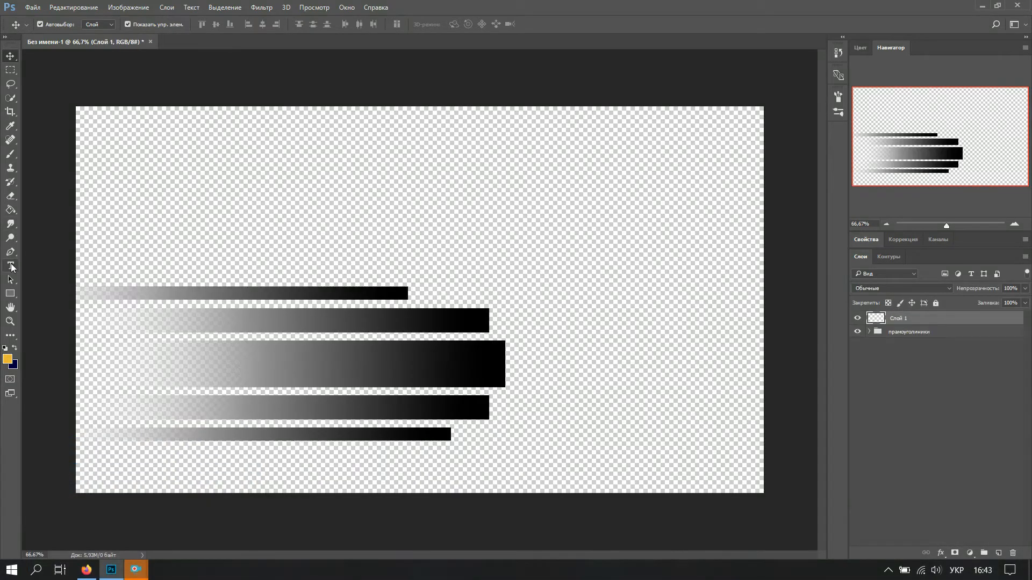
# Add the text "Попишись" over the bars in Impact at 300 pt
pyautogui.click(11, 266)
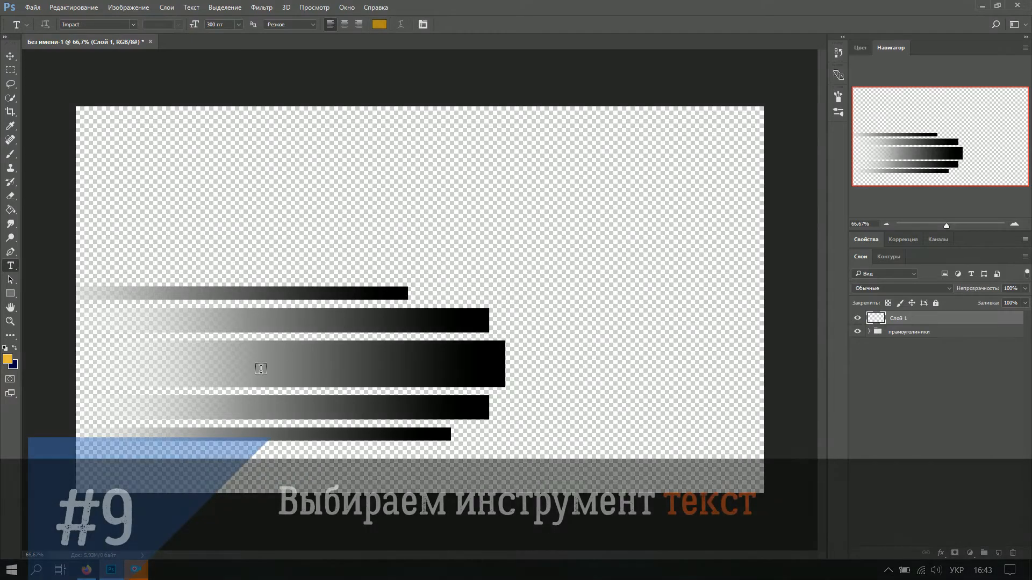
pyautogui.click(226, 367)
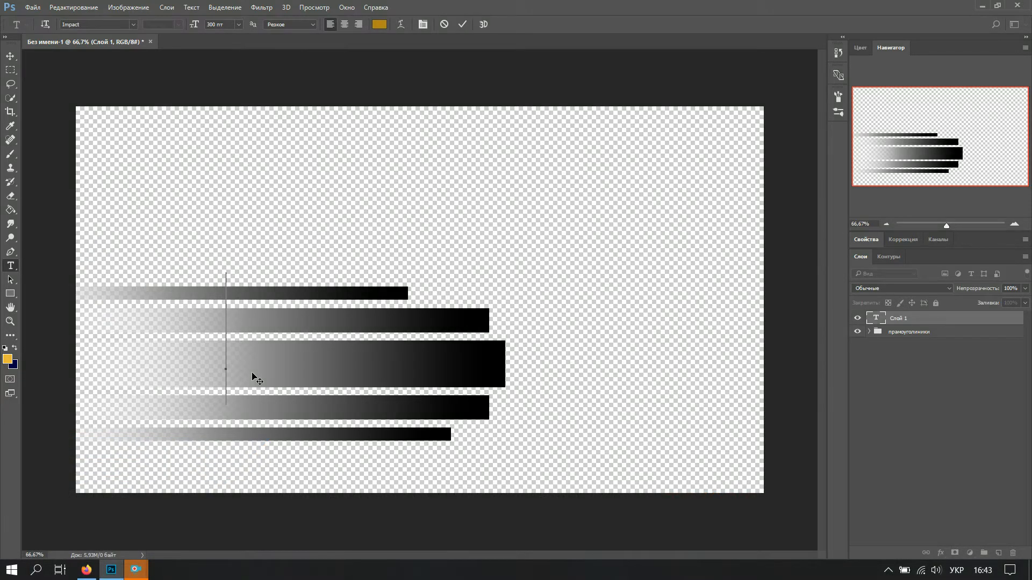
pyautogui.write('Попишись')
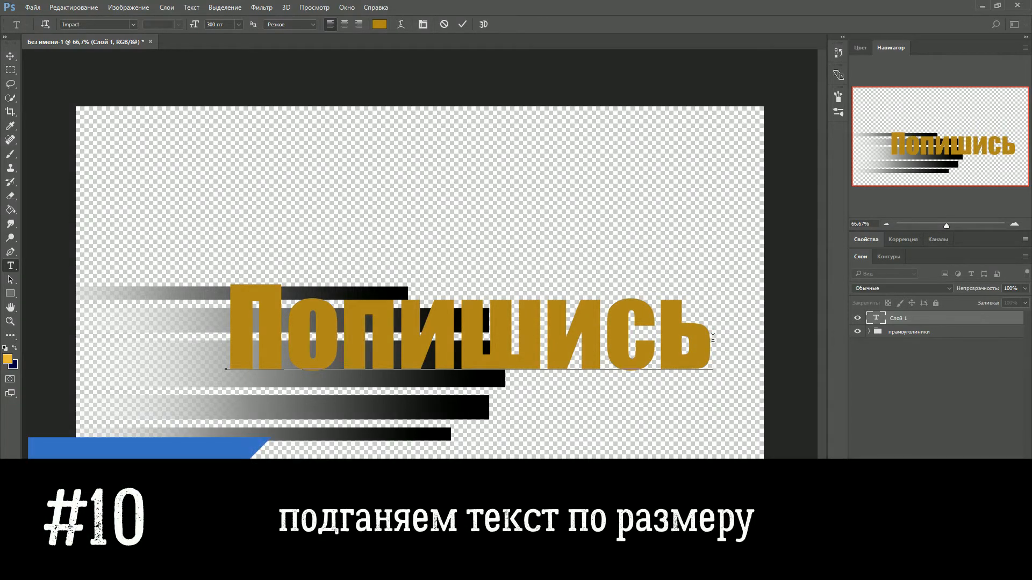
# Recolour the whole text "Попишись" to a bright orange-yellow
pyautogui.click(397, 346)
pyautogui.hotkey('ctrl', 'a')
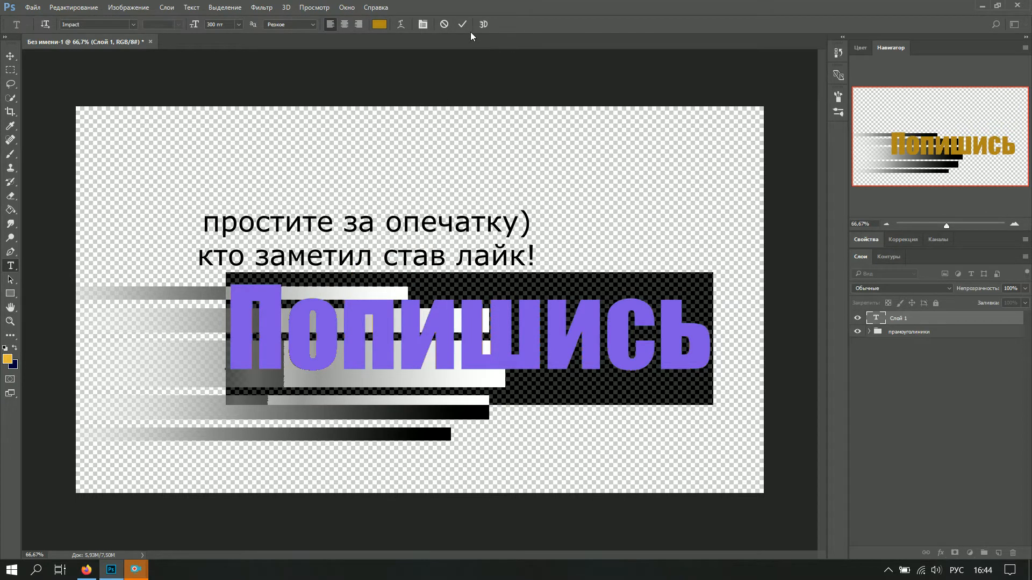
pyautogui.click(379, 24)
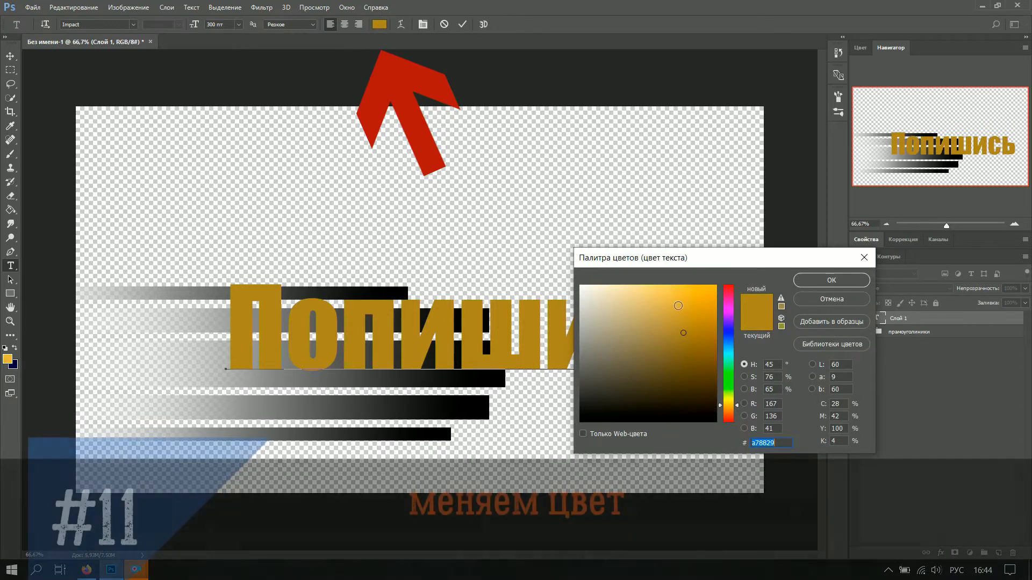
pyautogui.click(682, 295)
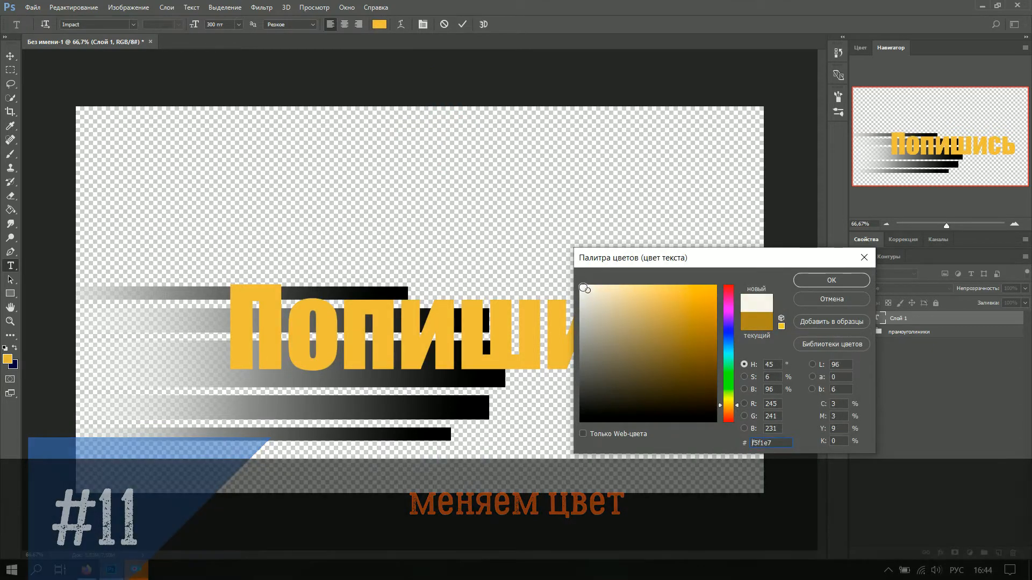
pyautogui.click(585, 287)
pyautogui.moveTo(585, 287)
pyautogui.mouseDown()
pyautogui.moveTo(686, 307)
pyautogui.moveTo(696, 297)
pyautogui.mouseUp()
pyautogui.click(806, 280)
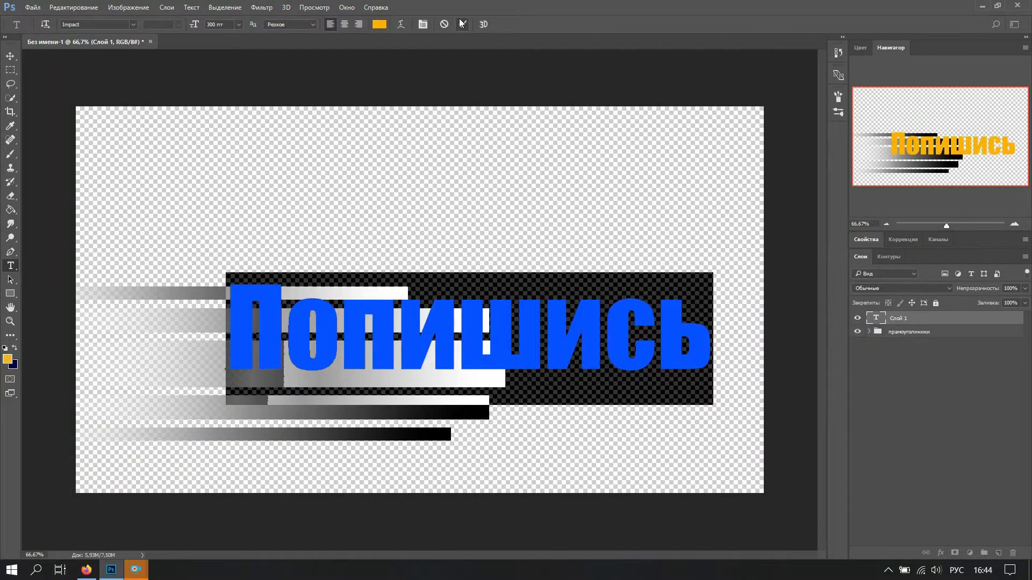
pyautogui.click(462, 24)
# Scale the text down to about 44.6% and position it inside the thick centre bar near its dark end
pyautogui.click(11, 55)
pyautogui.moveTo(230, 370); pyautogui.dragTo(334, 348)
pyautogui.moveTo(333, 404); pyautogui.dragTo(279, 391)
pyautogui.moveTo(300, 359); pyautogui.dragTo(294, 368)
pyautogui.press('Up')
pyautogui.press('Up')
pyautogui.press('Up')
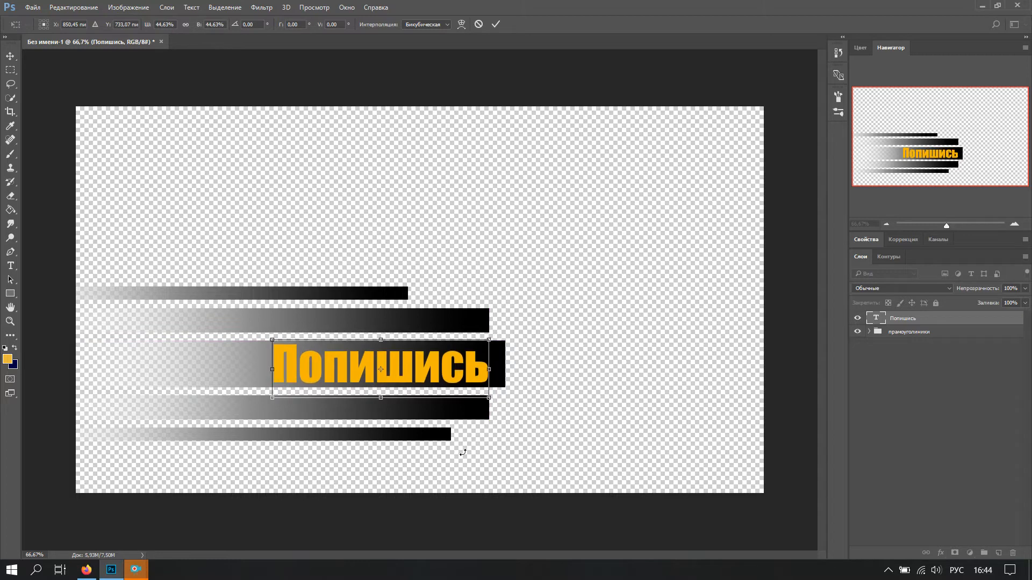
pyautogui.click(496, 24)
pyautogui.click(609, 262)
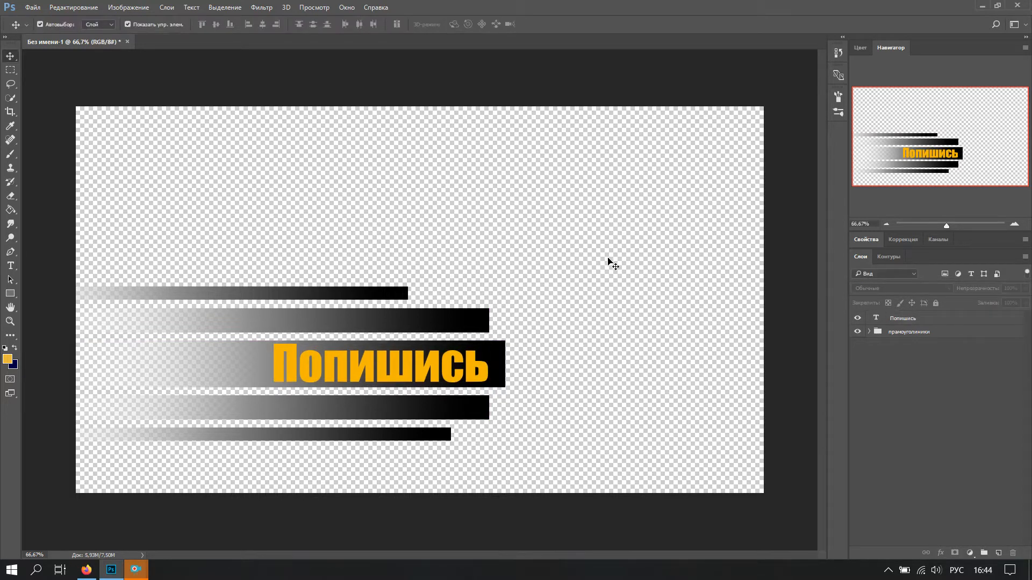
# Switch to the Движение (Motion) workspace and create a video timeline for the banner layers
pyautogui.click(1025, 25)
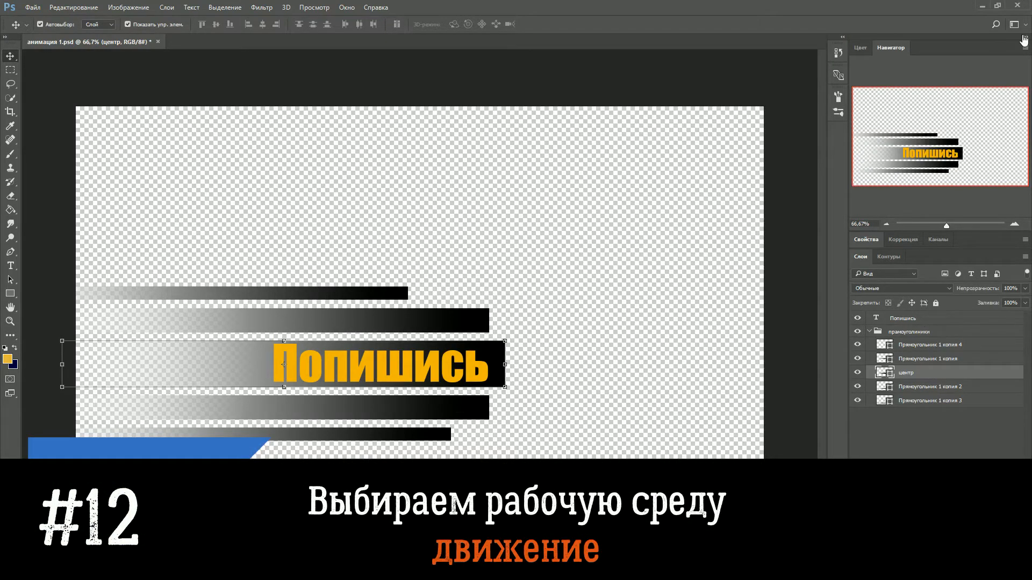
pyautogui.click(1024, 25)
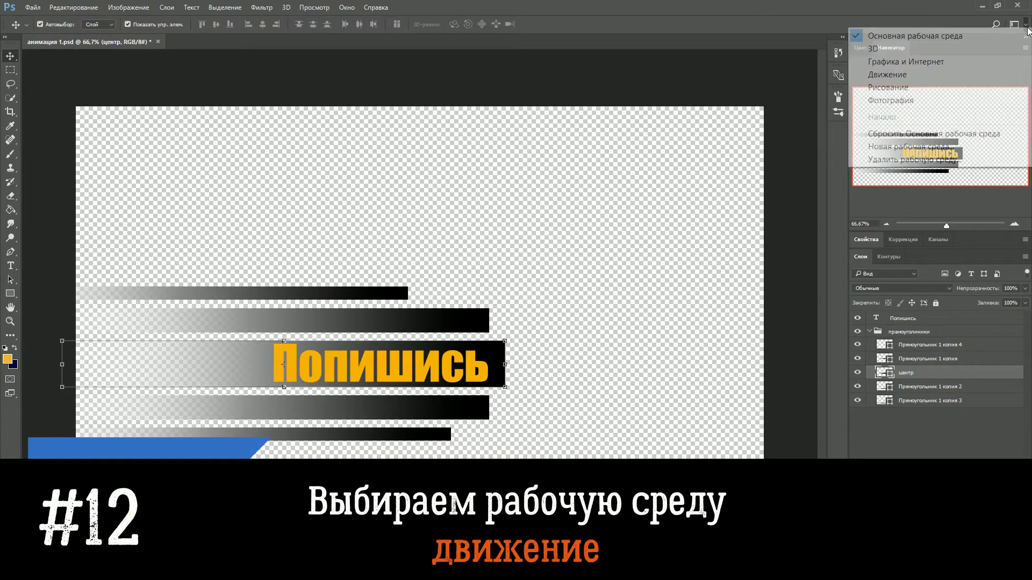
pyautogui.click(921, 76)
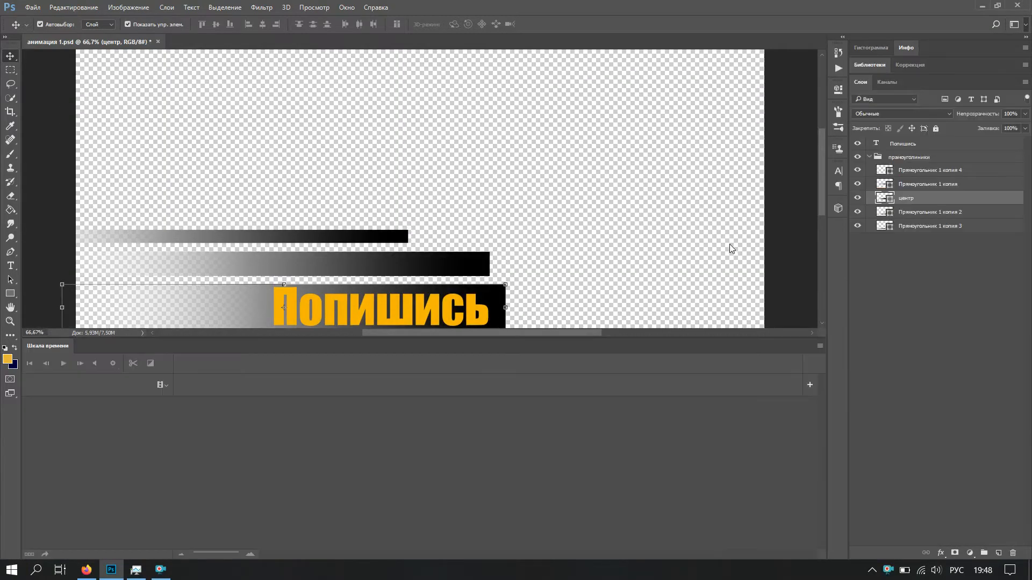
pyautogui.moveTo(823, 199); pyautogui.dragTo(817, 231)
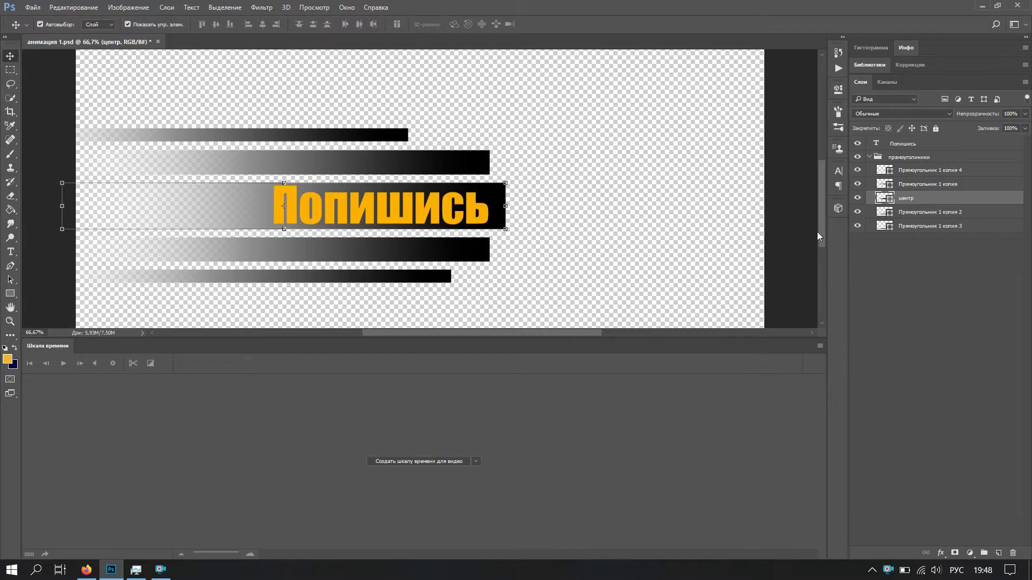
pyautogui.click(394, 466)
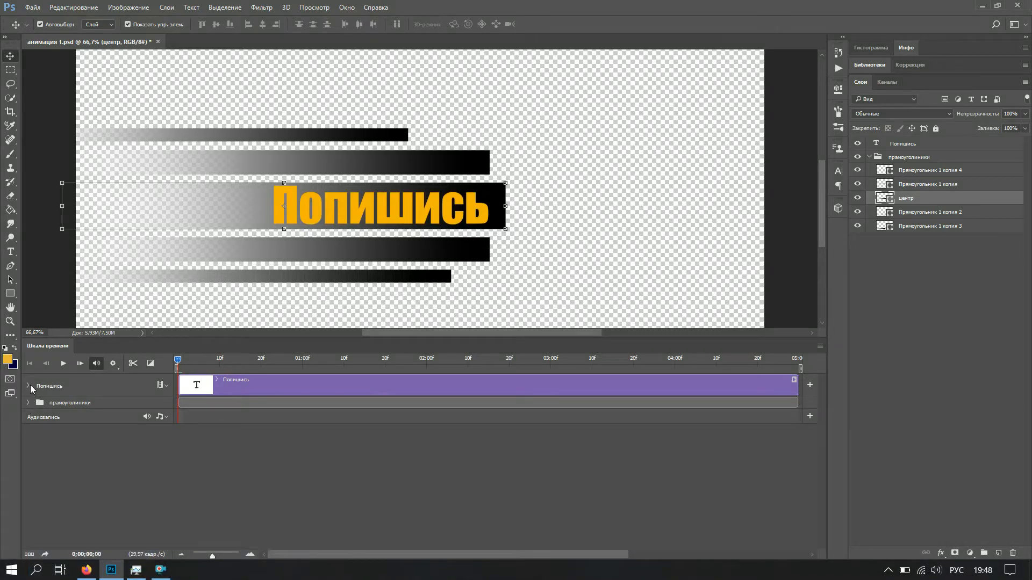
# Expand the прямоугольники group and its центр layer in the timeline, and set a Position keyframe for центр at 0:00
pyautogui.click(28, 386)
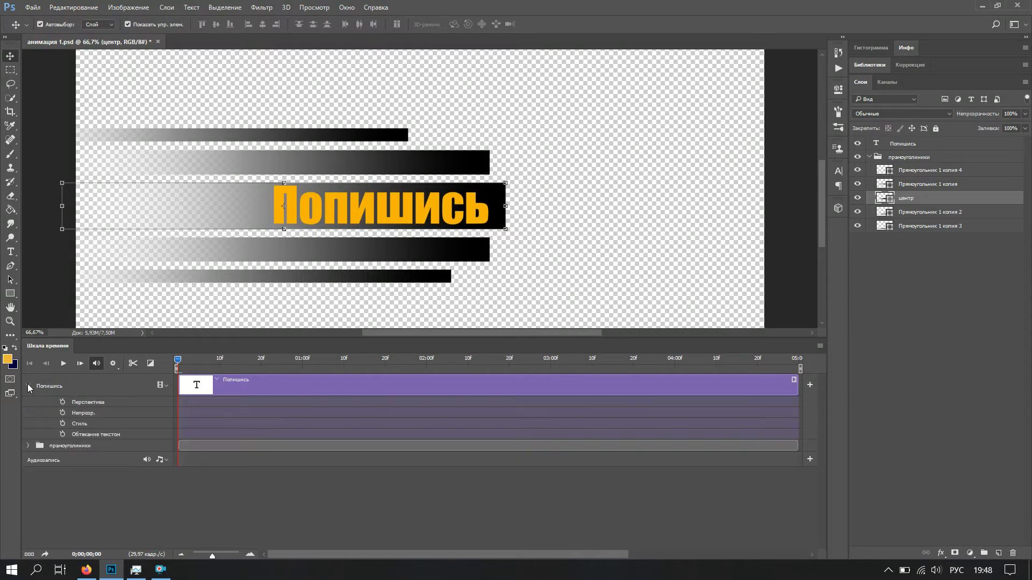
pyautogui.click(28, 386)
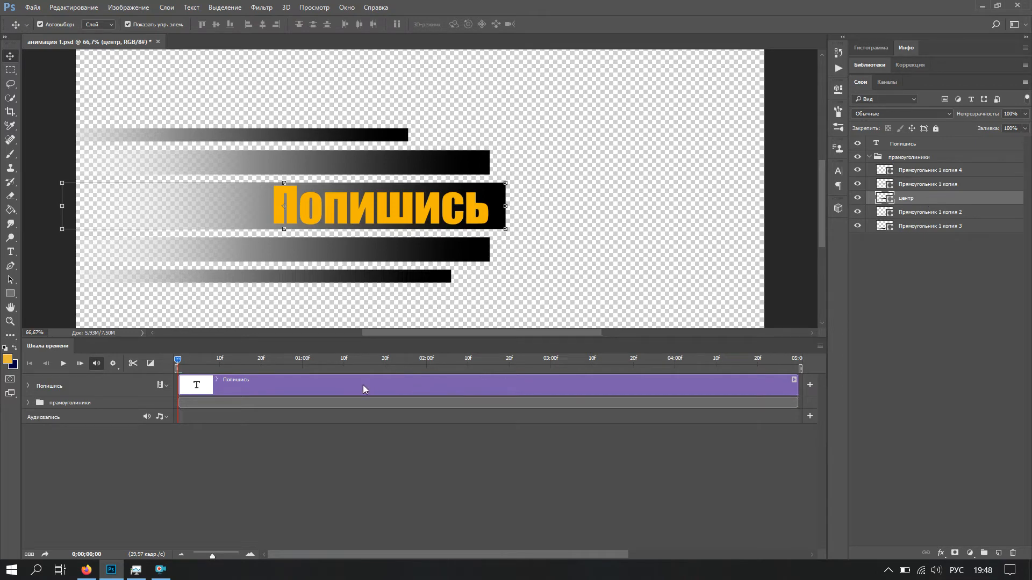
pyautogui.click(25, 404)
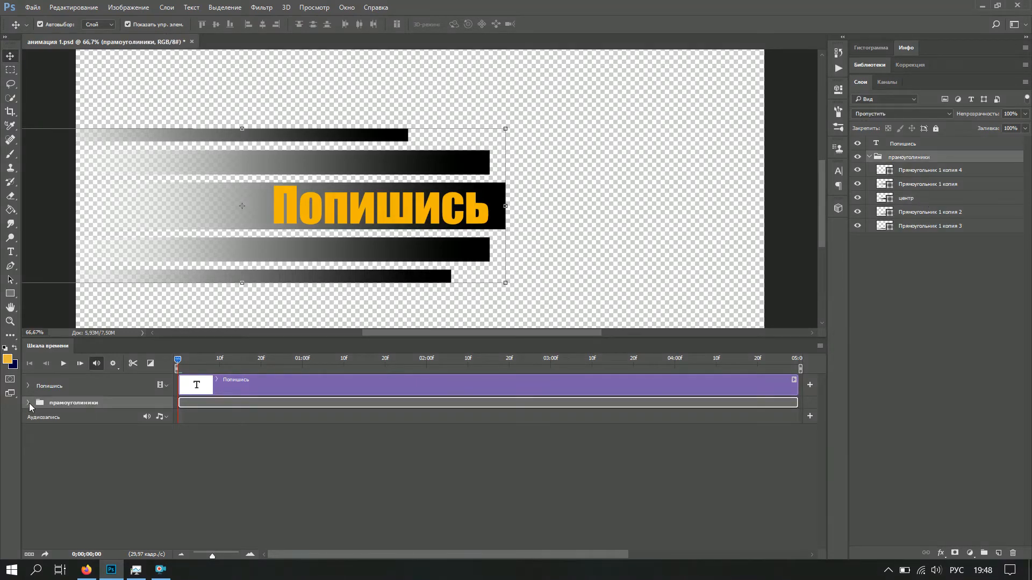
pyautogui.click(29, 403)
pyautogui.click(85, 480)
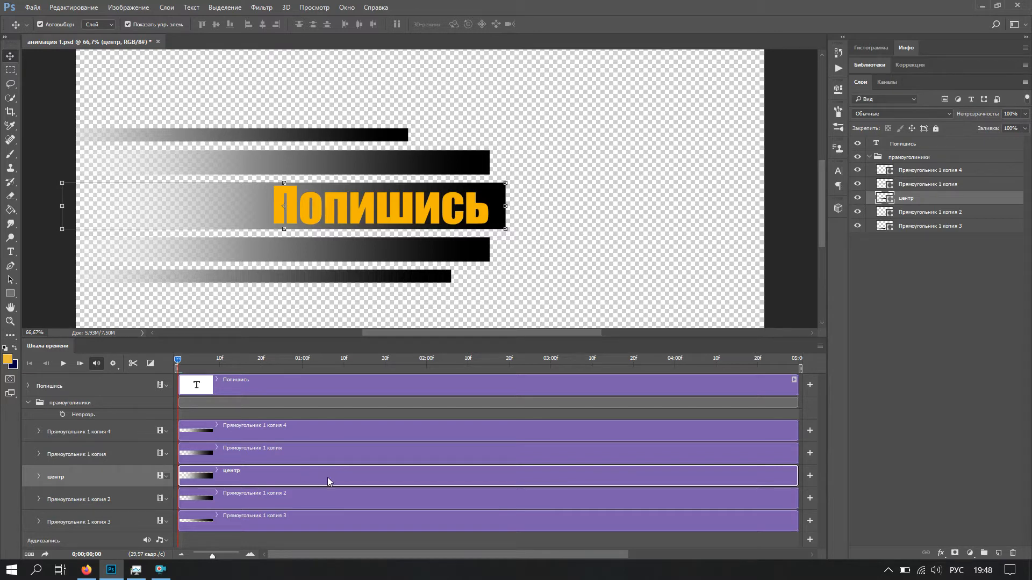
pyautogui.click(166, 476)
pyautogui.click(166, 476)
pyautogui.click(38, 476)
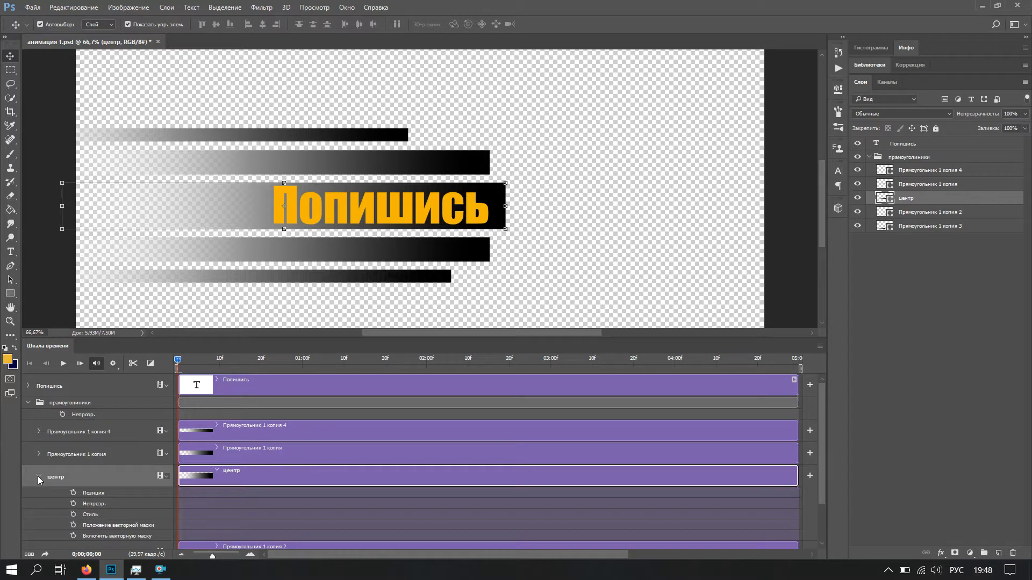
pyautogui.click(74, 494)
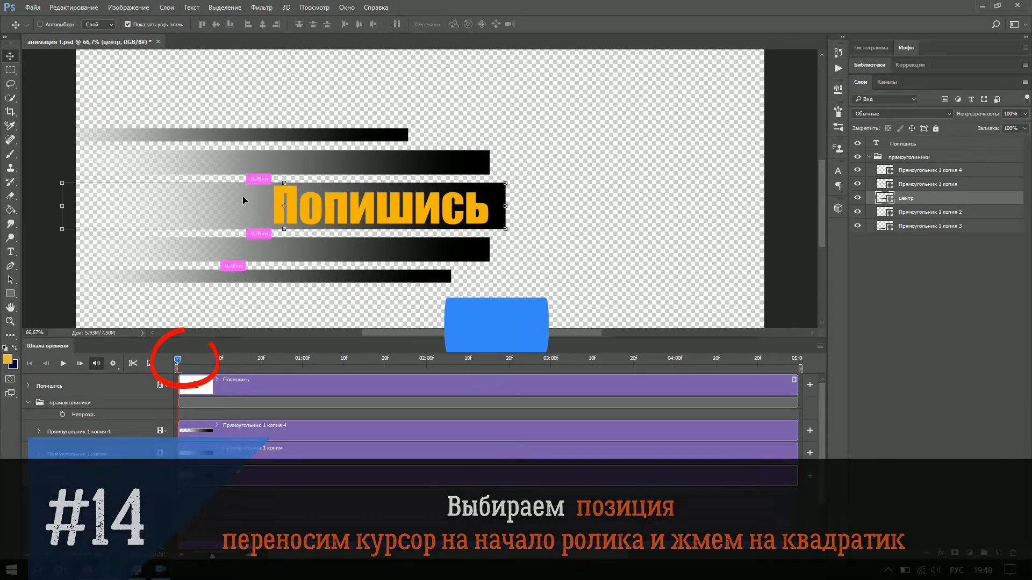
# Move the центр bar horizontally off the canvas past its left edge at the start of the timeline
pyautogui.hotkey('ctrl', '-')
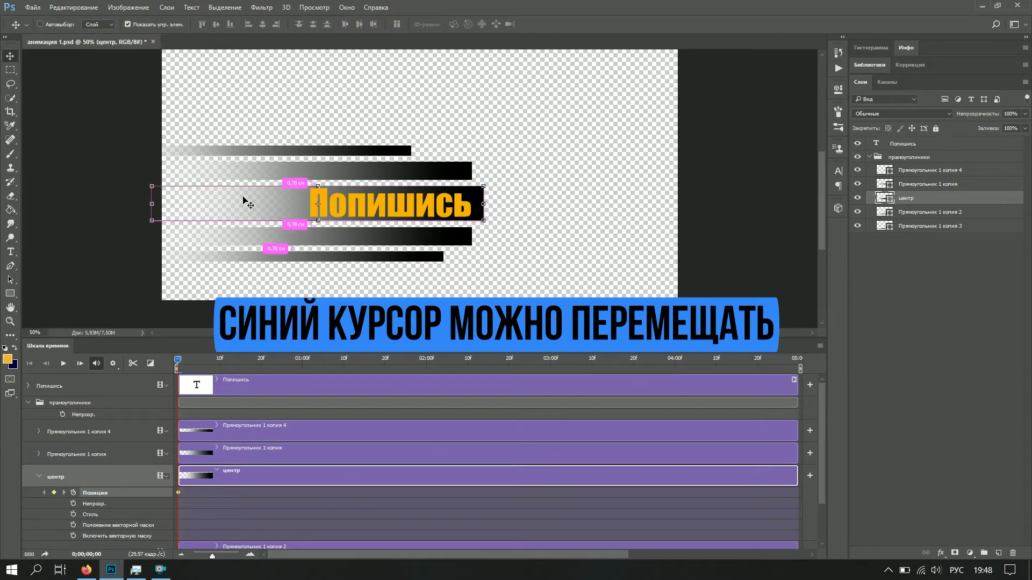
pyautogui.hotkey('ctrl', '-')
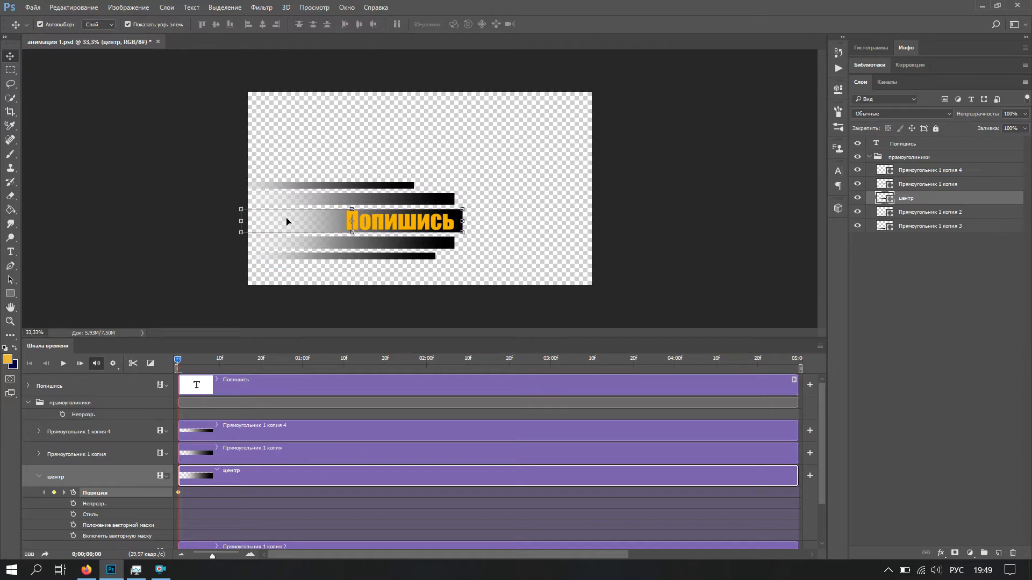
pyautogui.moveTo(286, 221); pyautogui.dragTo(69, 220)
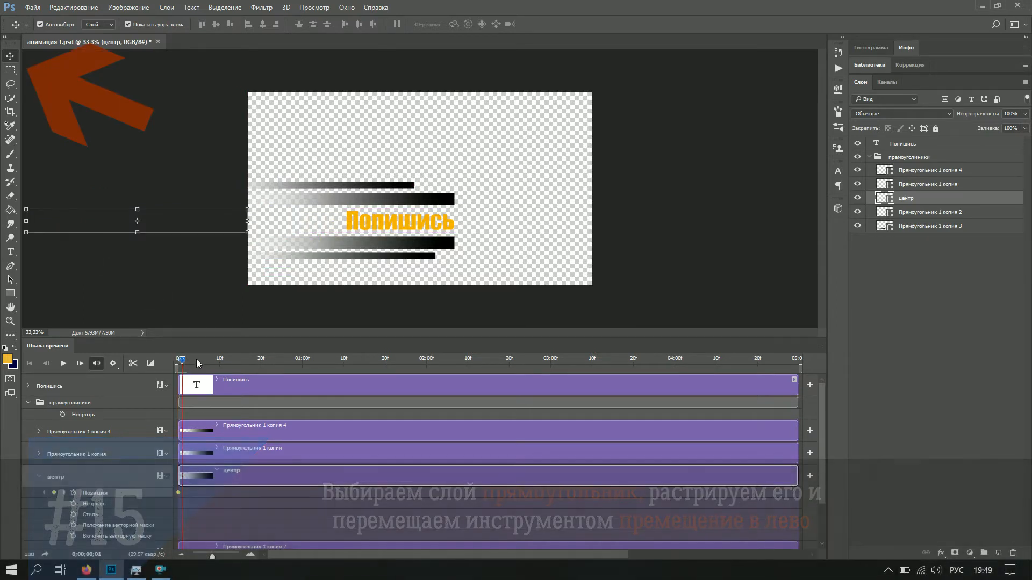
# At 01:00 on the timeline, bring the центр bar back onto the canvas behind the text and commit the move
pyautogui.click(268, 361)
pyautogui.click(302, 360)
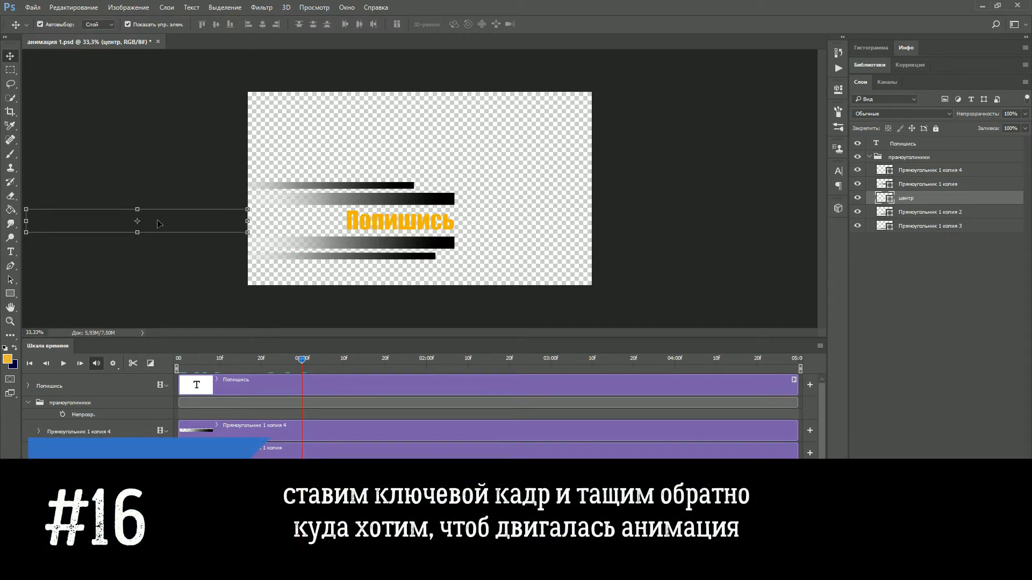
pyautogui.moveTo(159, 224); pyautogui.dragTo(119, 226)
pyautogui.moveTo(234, 226); pyautogui.dragTo(455, 227)
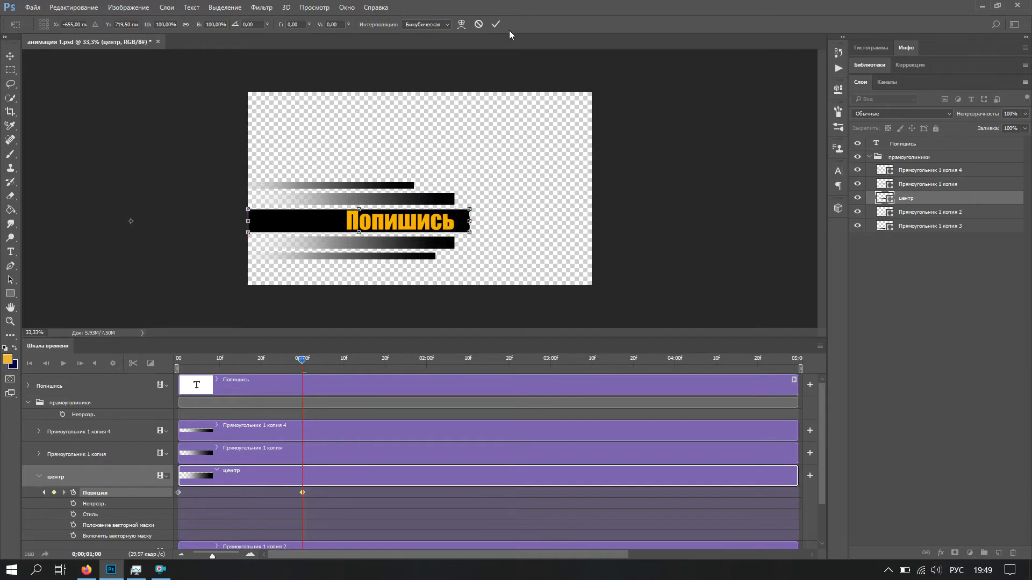
pyautogui.click(495, 23)
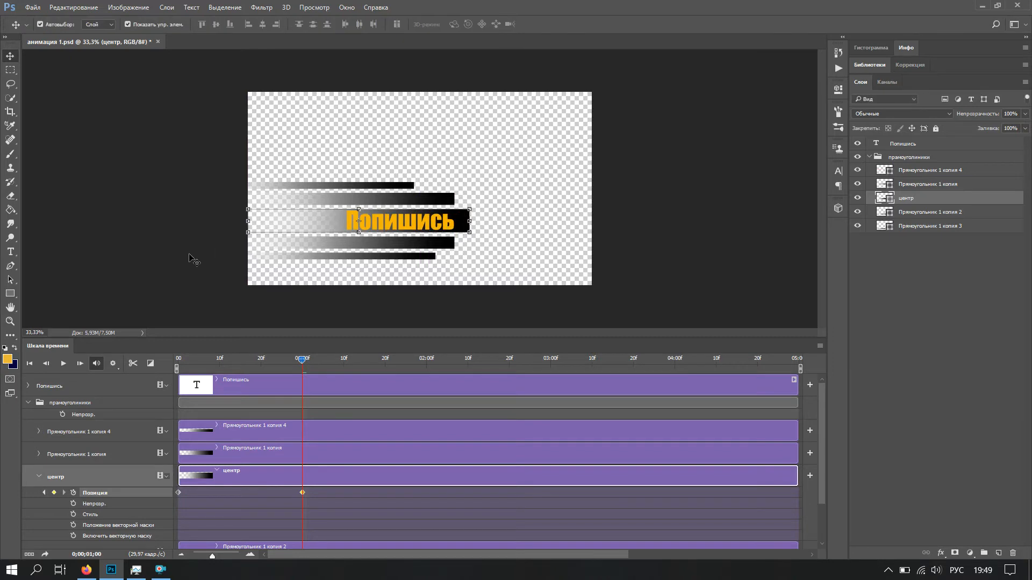
# Play the animation from the start of the timeline to check the centre bar's movement
pyautogui.moveTo(302, 359); pyautogui.dragTo(178, 367)
pyautogui.click(64, 365)
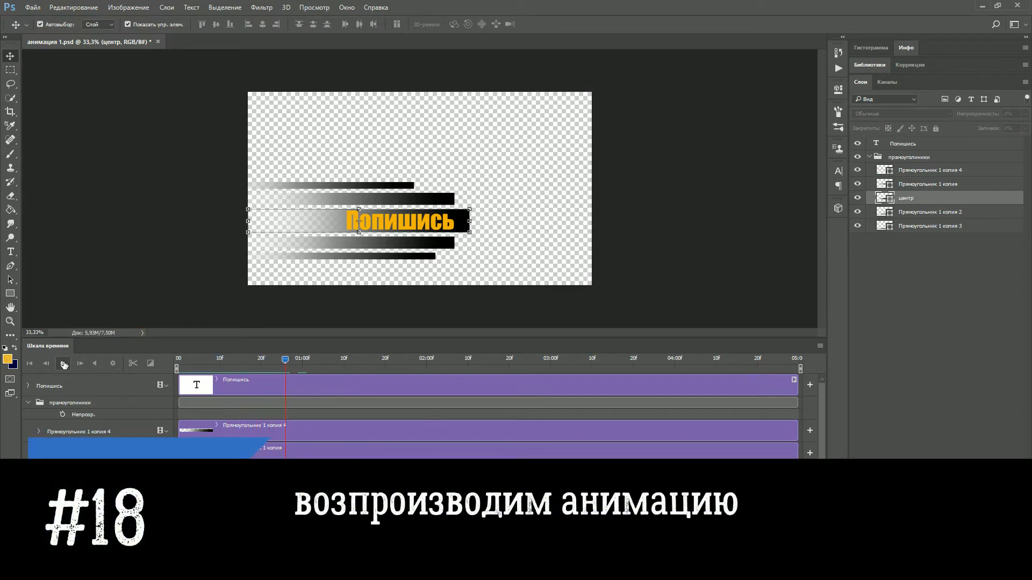
pyautogui.click(63, 365)
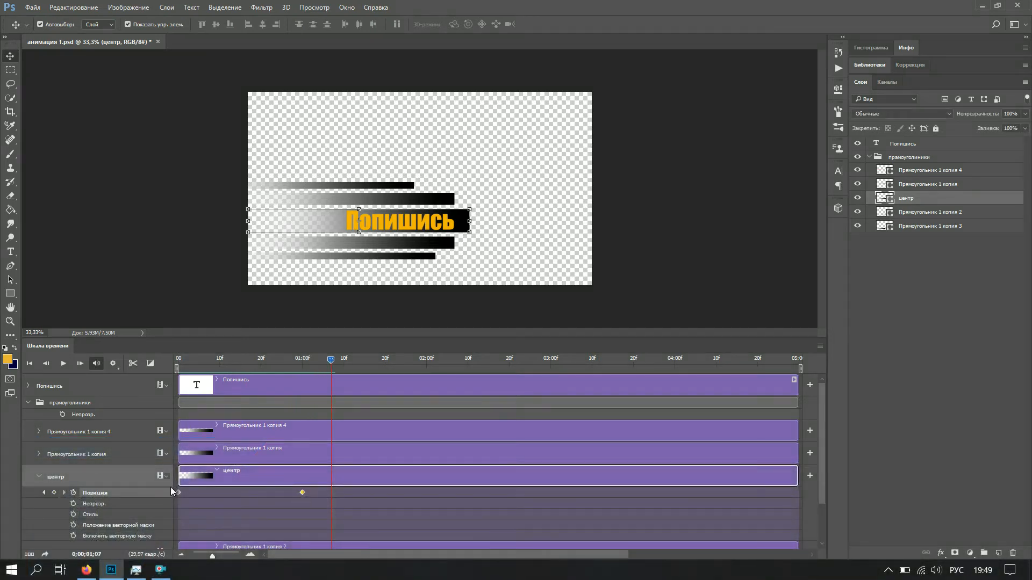
# Return to the first Position keyframe, move the центр bar off the canvas to the left again, and play the animation
pyautogui.click(178, 492)
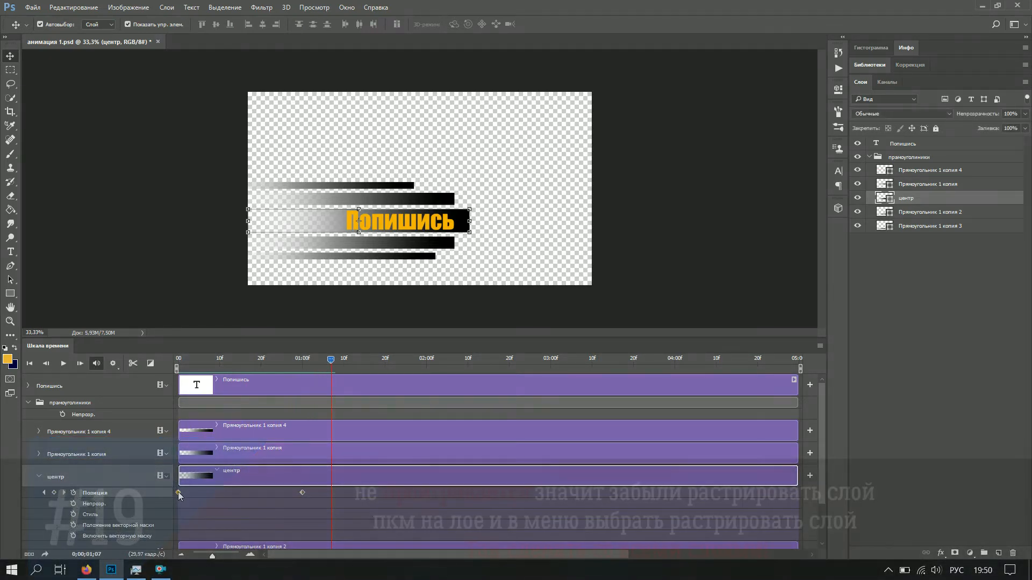
pyautogui.click(178, 361)
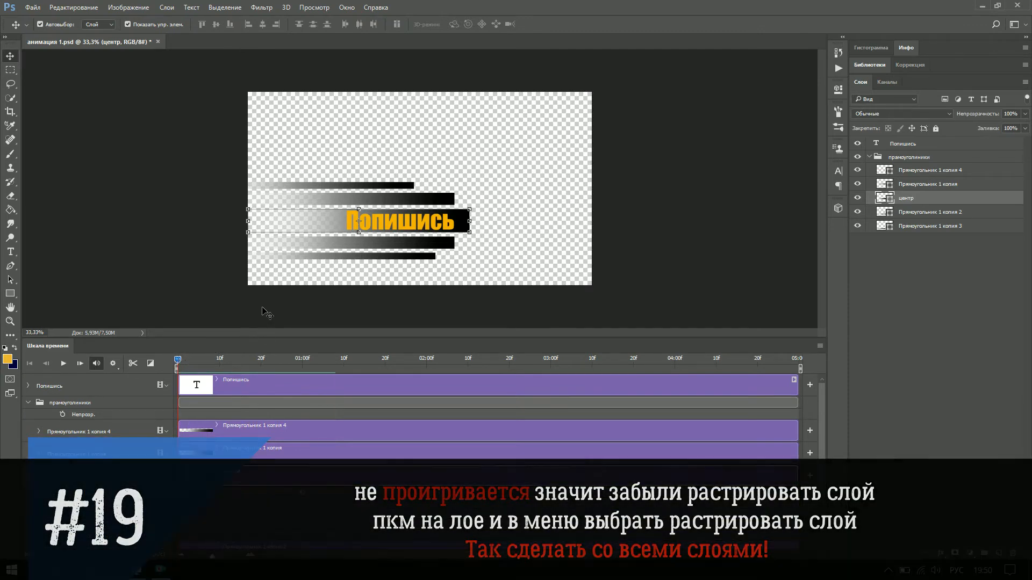
pyautogui.moveTo(461, 231); pyautogui.dragTo(239, 231)
pyautogui.press('space')
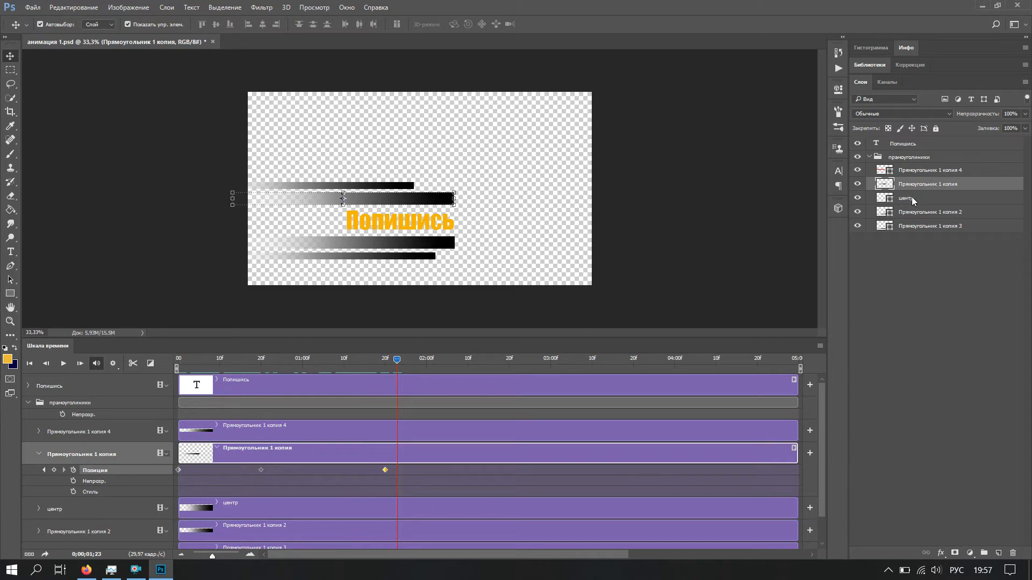
# Rasterize the bar layers центр, Прямоугольник 1 копия 2, Прямоугольник 1 копия 3 and Прямоугольник 1 копия 4
pyautogui.click(912, 201)
pyautogui.rightClick(912, 201)
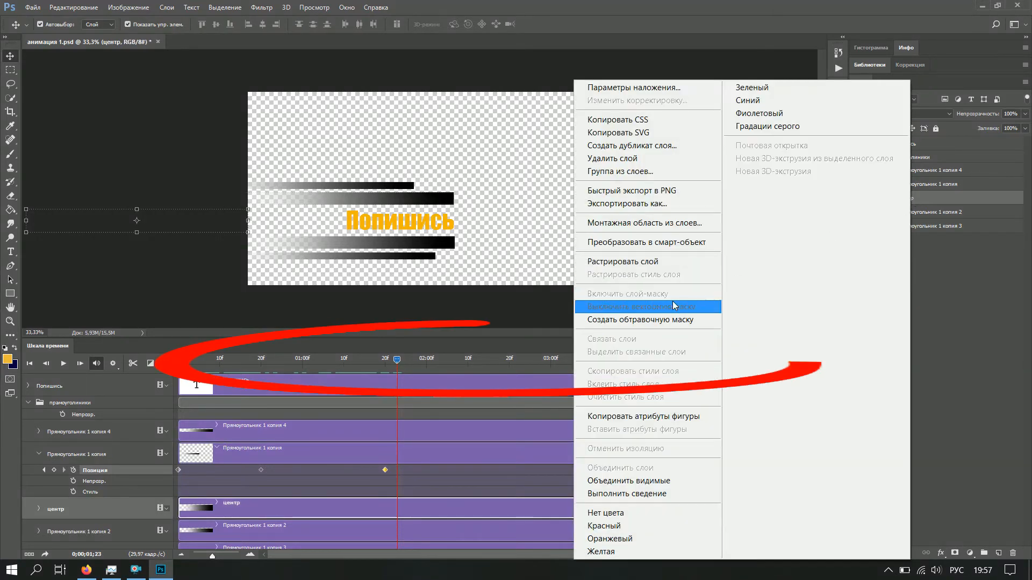
pyautogui.click(904, 213)
pyautogui.rightClick(905, 214)
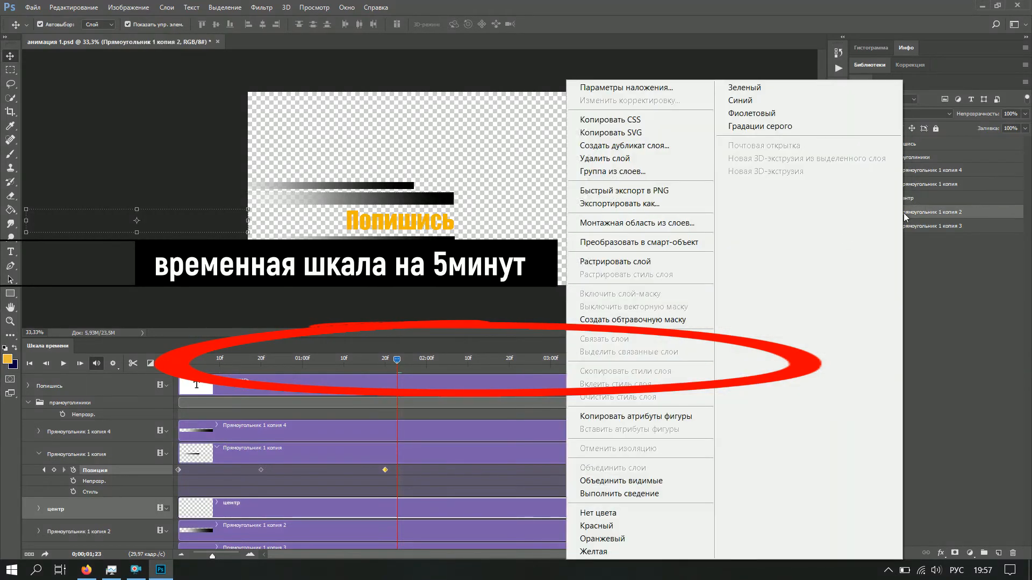
pyautogui.click(651, 262)
pyautogui.click(907, 227)
pyautogui.rightClick(906, 228)
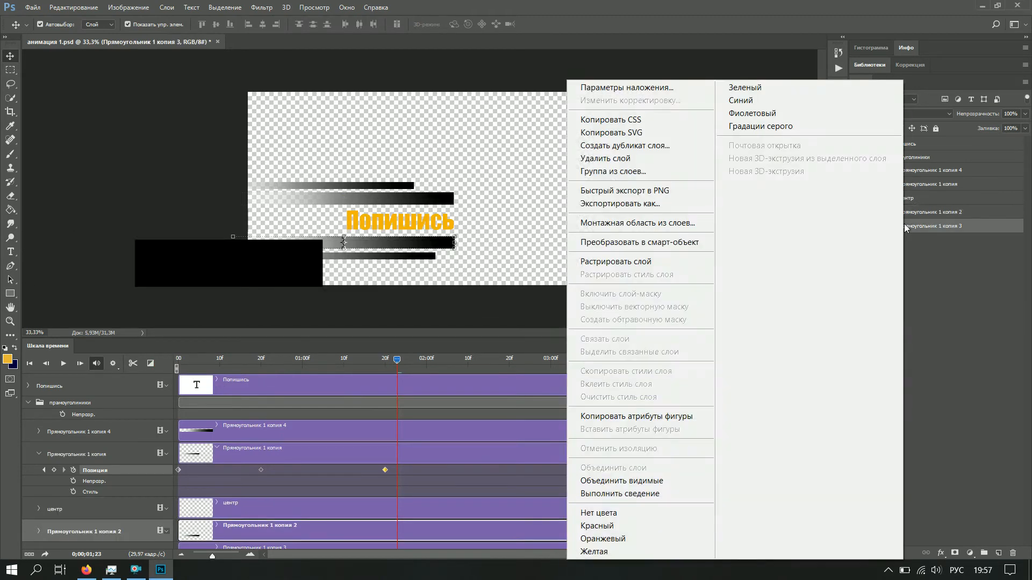
pyautogui.click(640, 263)
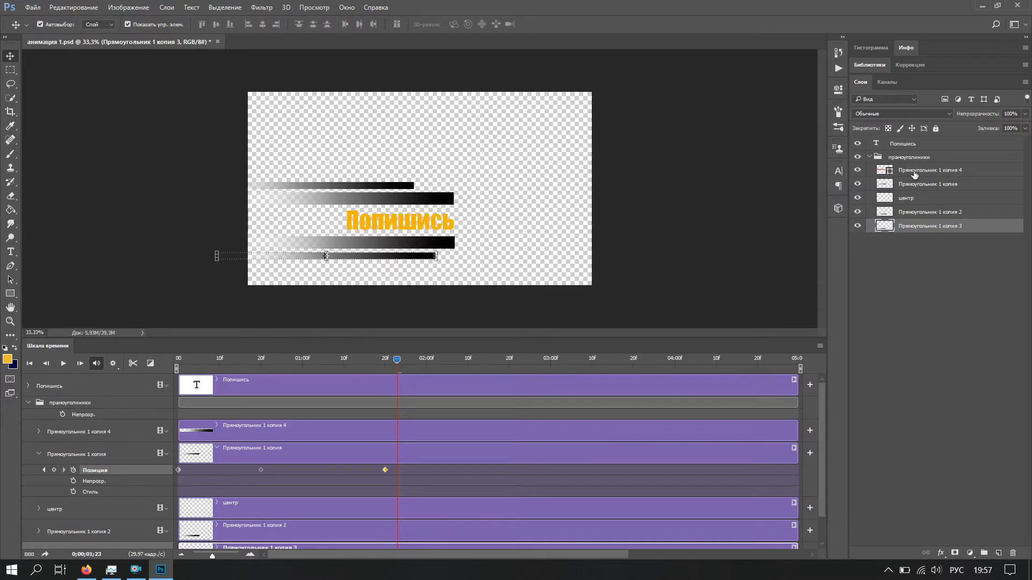
pyautogui.rightClick(913, 172)
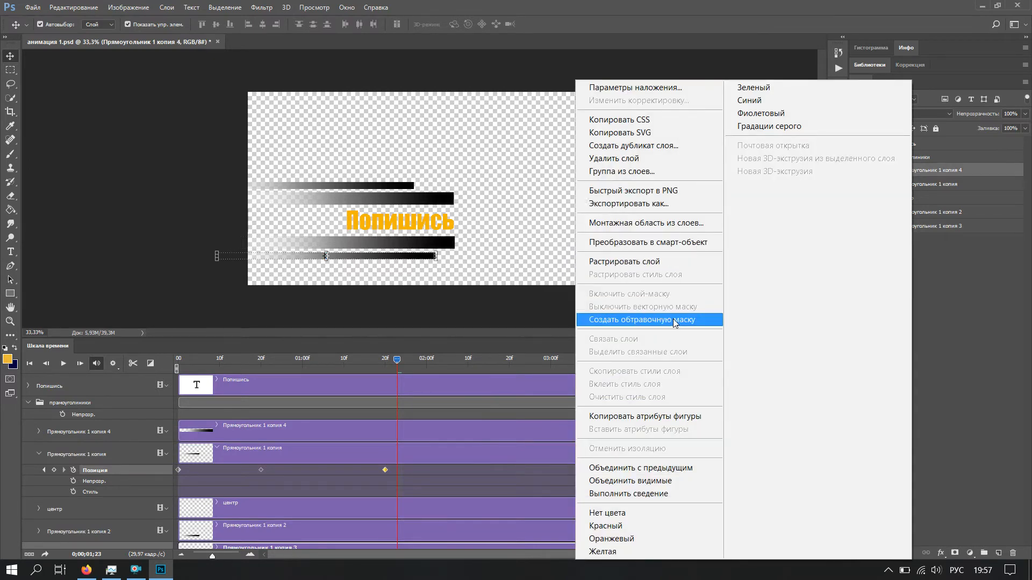
pyautogui.click(665, 263)
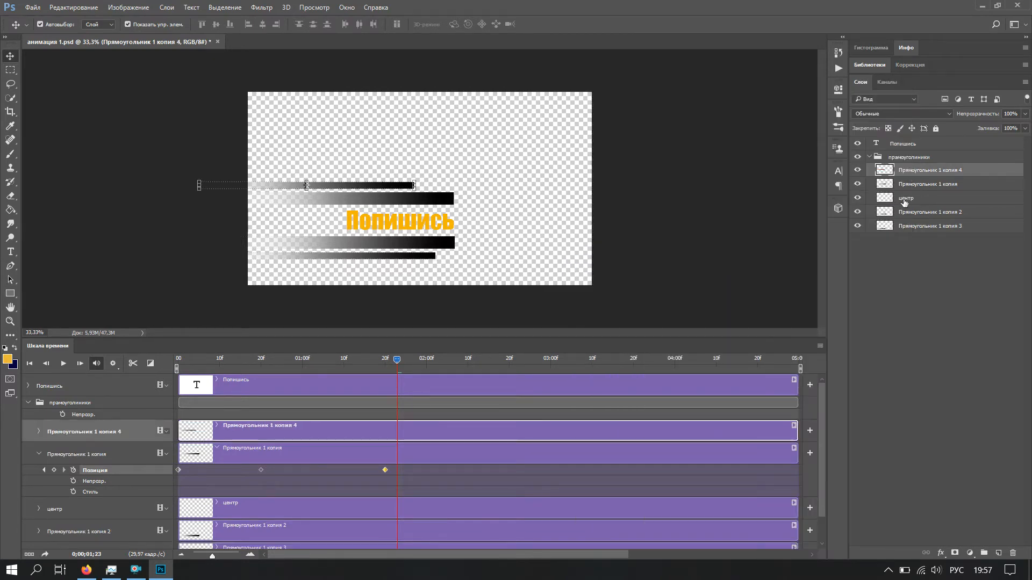
# Show the Position track of the центр layer and go to its first keyframe at the timeline start
pyautogui.click(910, 185)
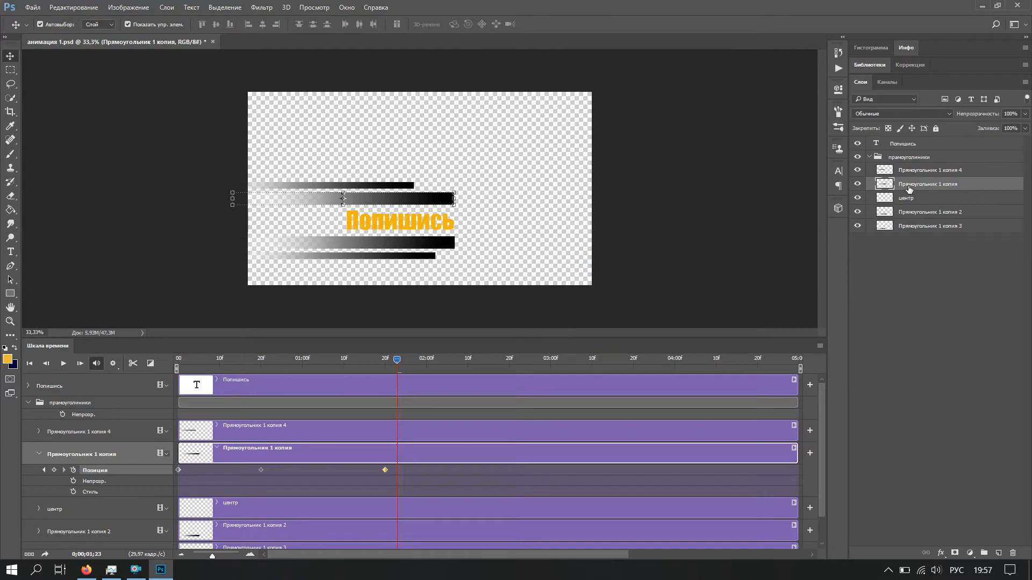
pyautogui.click(914, 200)
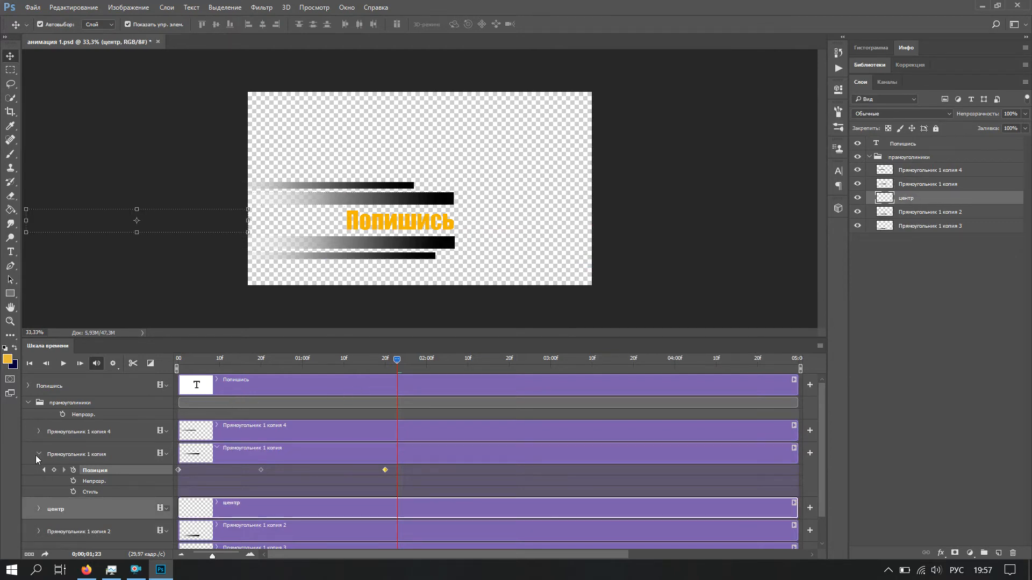
pyautogui.click(38, 454)
pyautogui.click(39, 476)
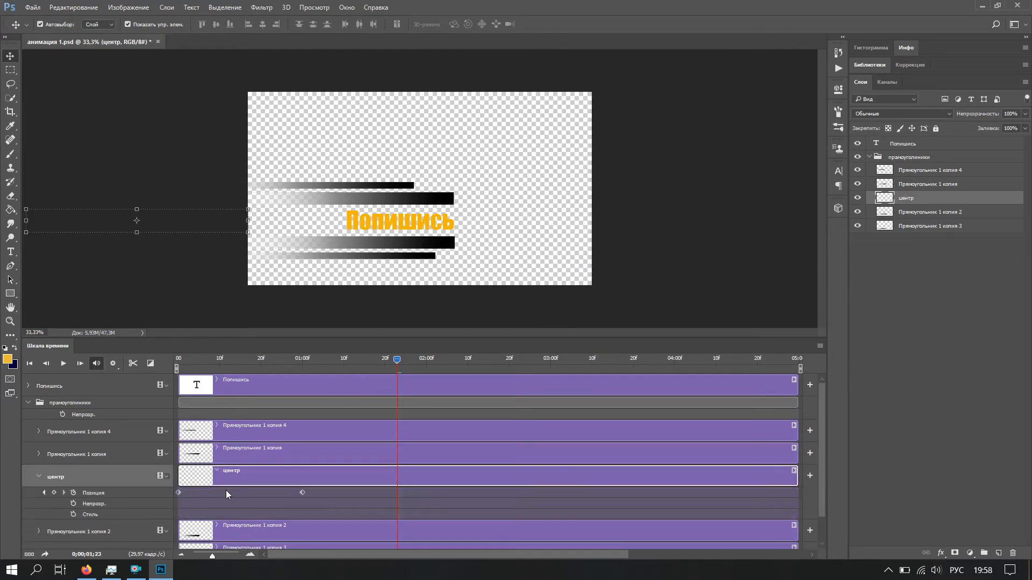
pyautogui.click(178, 493)
pyautogui.click(179, 356)
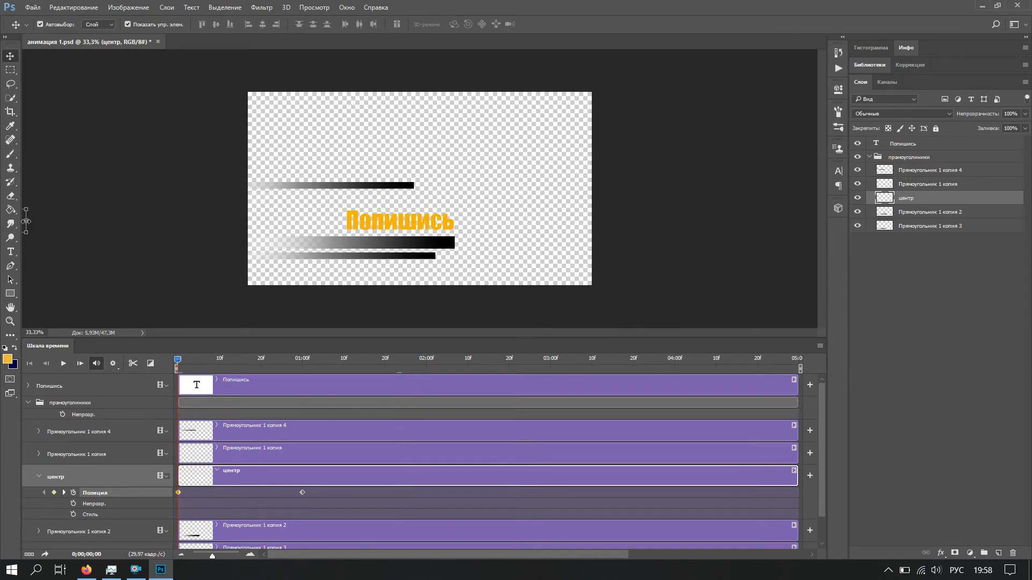
# Stretch the off-canvas центр bar to 119.40% width, keeping it beside the canvas's left edge, and scrub the timeline to 01:00
pyautogui.moveTo(68, 222); pyautogui.dragTo(210, 225)
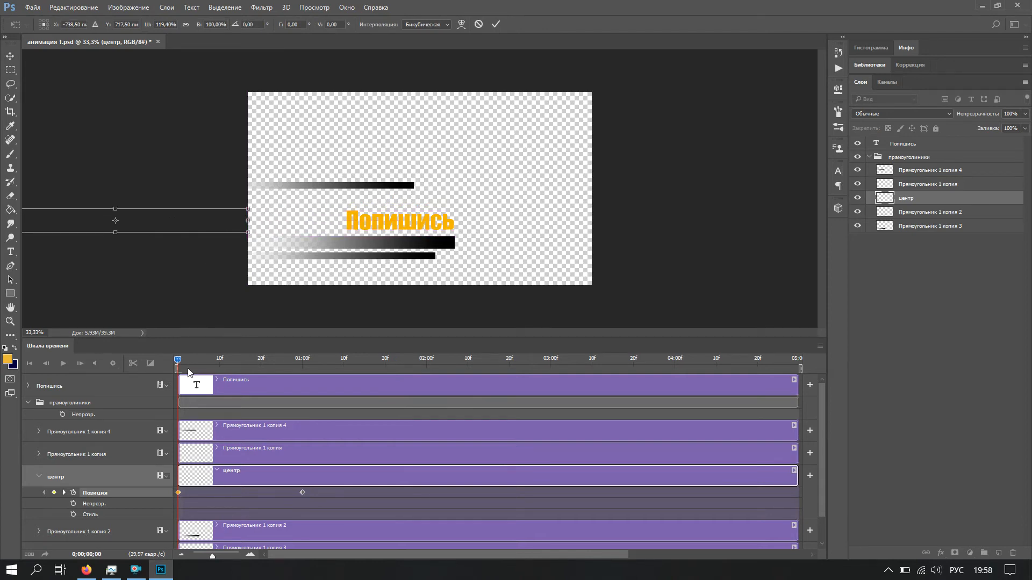
pyautogui.click(497, 25)
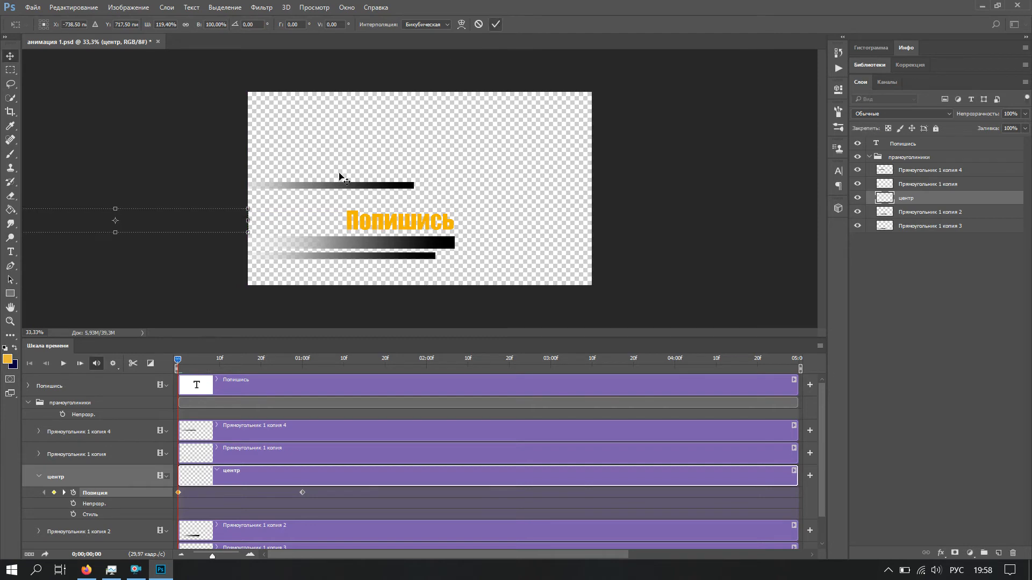
pyautogui.moveTo(183, 358); pyautogui.dragTo(301, 369)
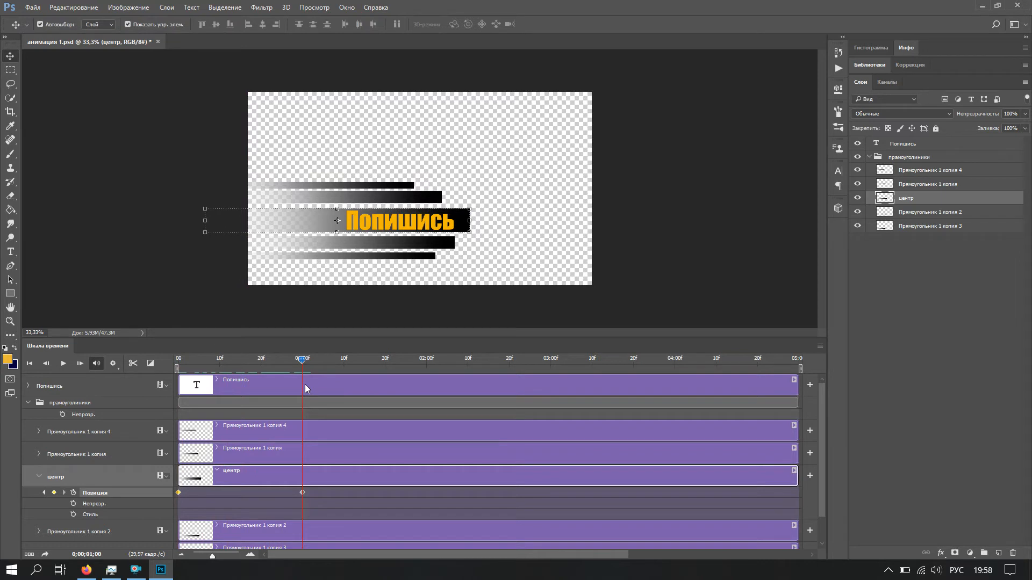
# Start Position keyframing for the Прямоугольник 1 копия 2 layer at the timeline start and move its bar off the canvas's left edge
pyautogui.moveTo(277, 358); pyautogui.dragTo(309, 378)
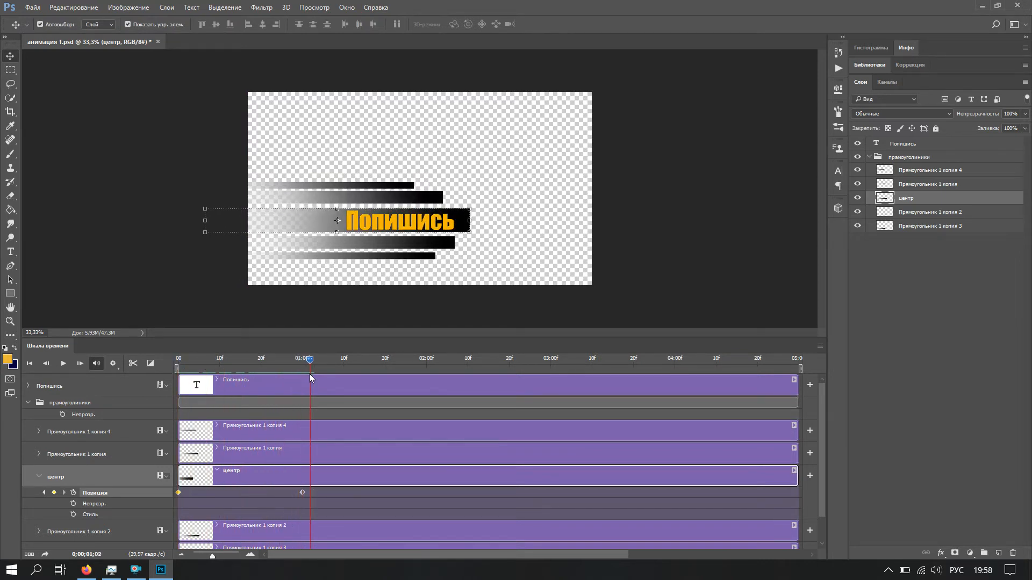
pyautogui.click(39, 477)
pyautogui.click(38, 499)
pyautogui.click(208, 501)
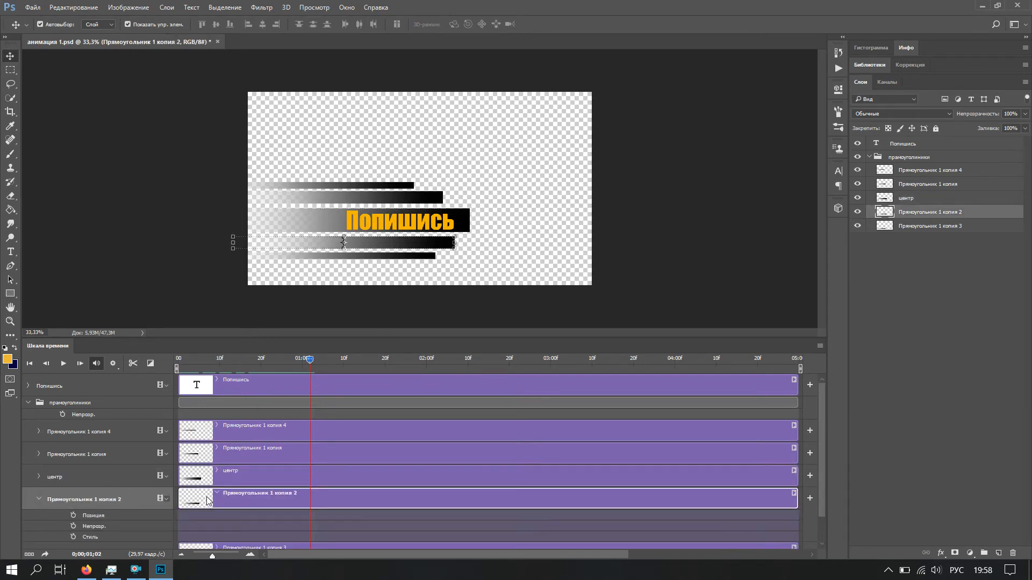
pyautogui.click(178, 359)
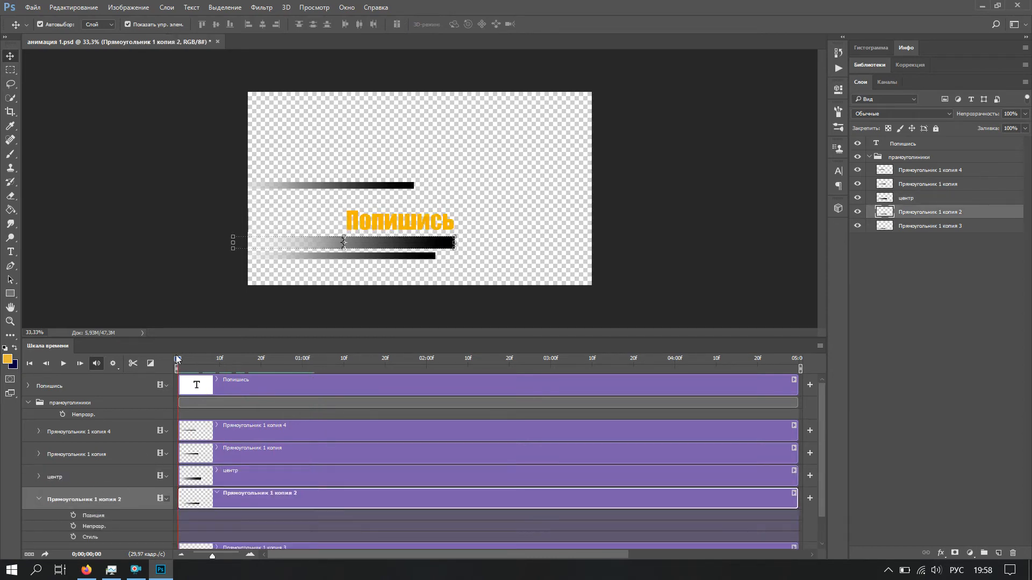
pyautogui.click(74, 516)
pyautogui.moveTo(407, 243); pyautogui.dragTo(200, 244)
# Move the Прямоугольник 1 копия 2 bar partway onto the canvas from the left at 01:00 on the timeline
pyautogui.moveTo(189, 356); pyautogui.dragTo(302, 369)
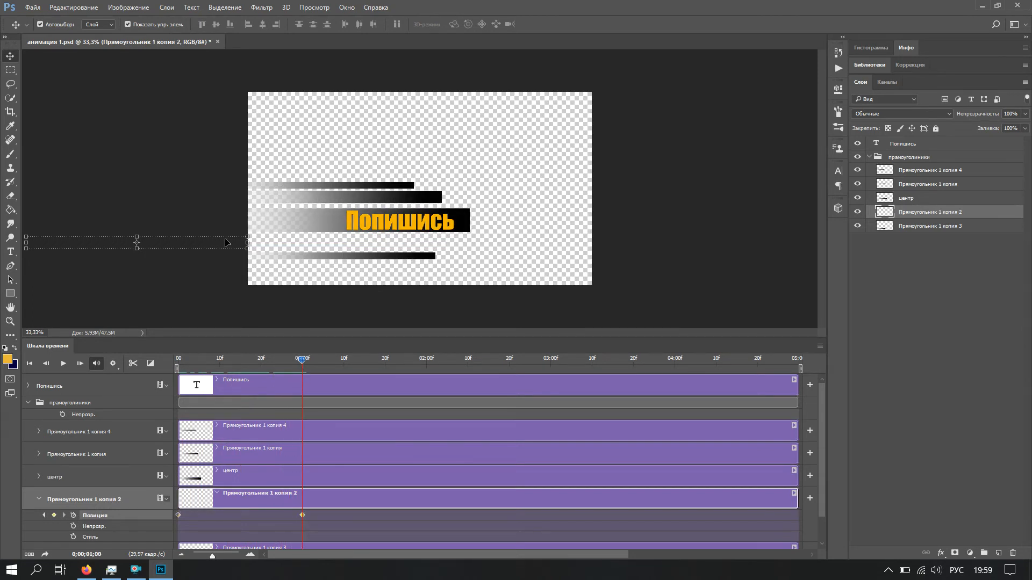
pyautogui.press('Right')
pyautogui.press('Right')
pyautogui.press('Right')
pyautogui.press('Right')
pyautogui.press('Right')
pyautogui.press('Right')
pyautogui.press('Right')
pyautogui.press('Right')
pyautogui.press('Right')
pyautogui.press('Right')
pyautogui.press('Right')
pyautogui.press('Right')
pyautogui.press('Right')
pyautogui.press('Right')
pyautogui.press('Right')
pyautogui.press('Right')
pyautogui.press('Right')
pyautogui.press('Right')
pyautogui.press('Right')
pyautogui.press('Right')
pyautogui.moveTo(250, 246); pyautogui.dragTo(320, 249)
# Move the Прямоугольник 1 копия 2 bar right to its place under the центр bar at 02:00, and collapse its tracks
pyautogui.moveTo(301, 357); pyautogui.dragTo(428, 365)
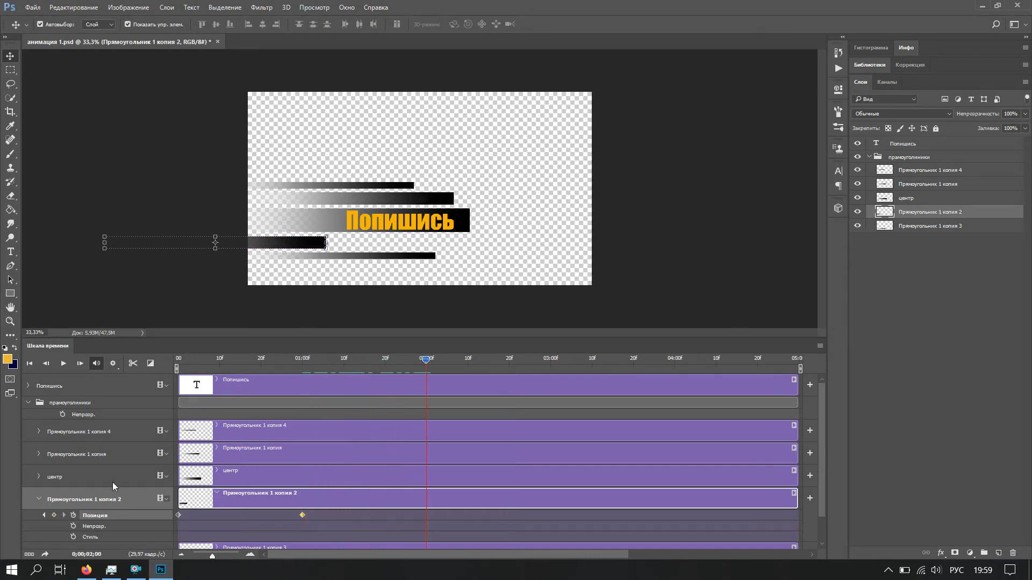
pyautogui.moveTo(291, 246); pyautogui.dragTo(409, 244)
pyautogui.moveTo(427, 361)
pyautogui.mouseDown()
pyautogui.moveTo(164, 359)
pyautogui.moveTo(433, 364)
pyautogui.mouseUp()
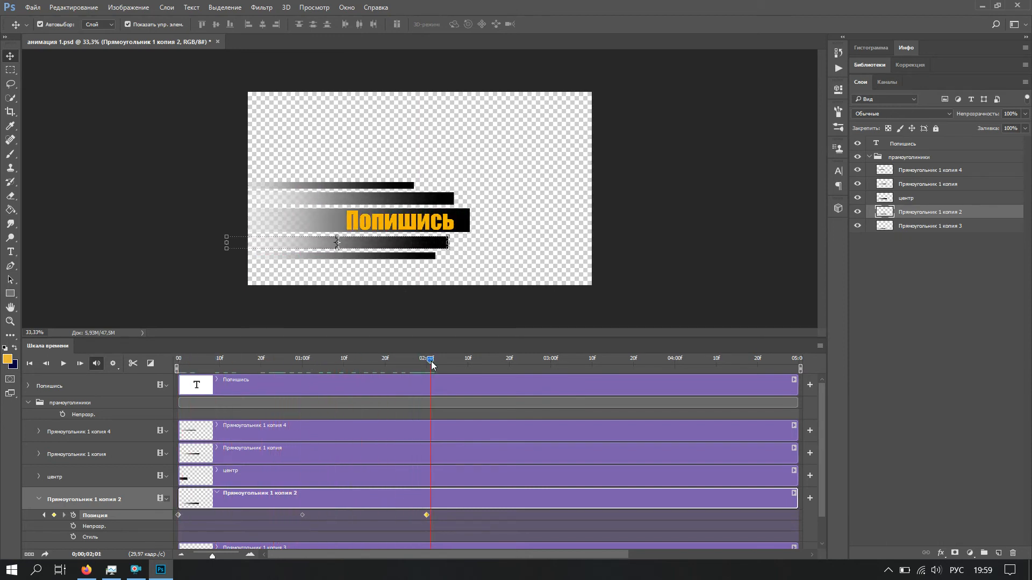
pyautogui.click(38, 500)
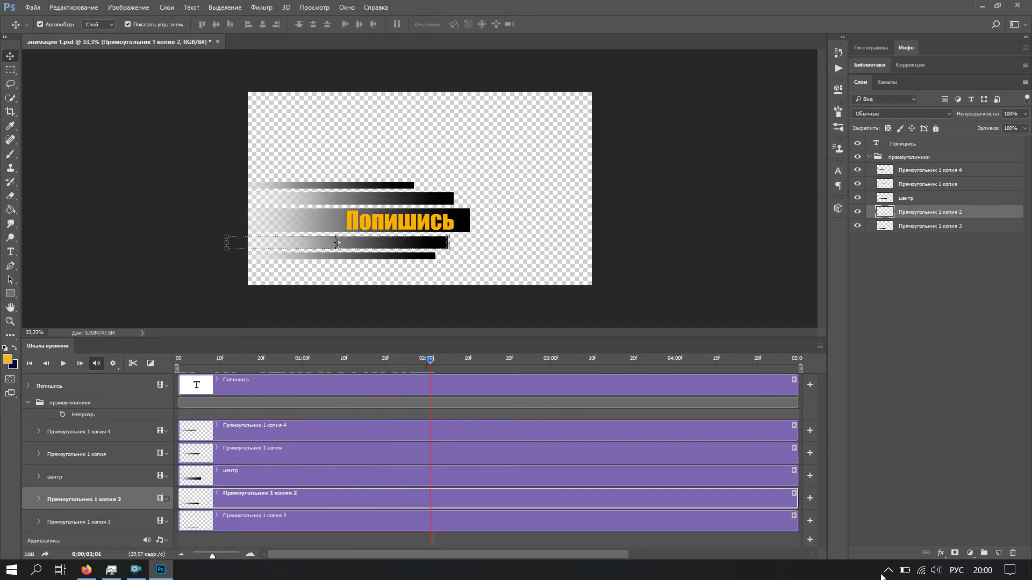
# Move the Прямоугольник 1 копия 3 bar off the canvas's left edge at the timeline start, scrub to 00:05, and collapse its tracks
pyautogui.click(937, 226)
pyautogui.click(39, 522)
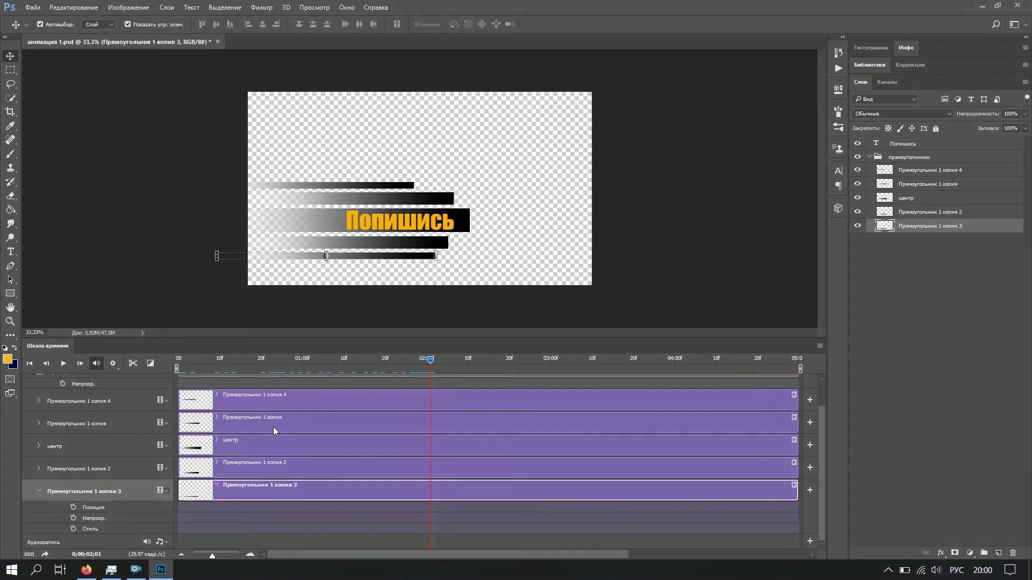
pyautogui.click(427, 364)
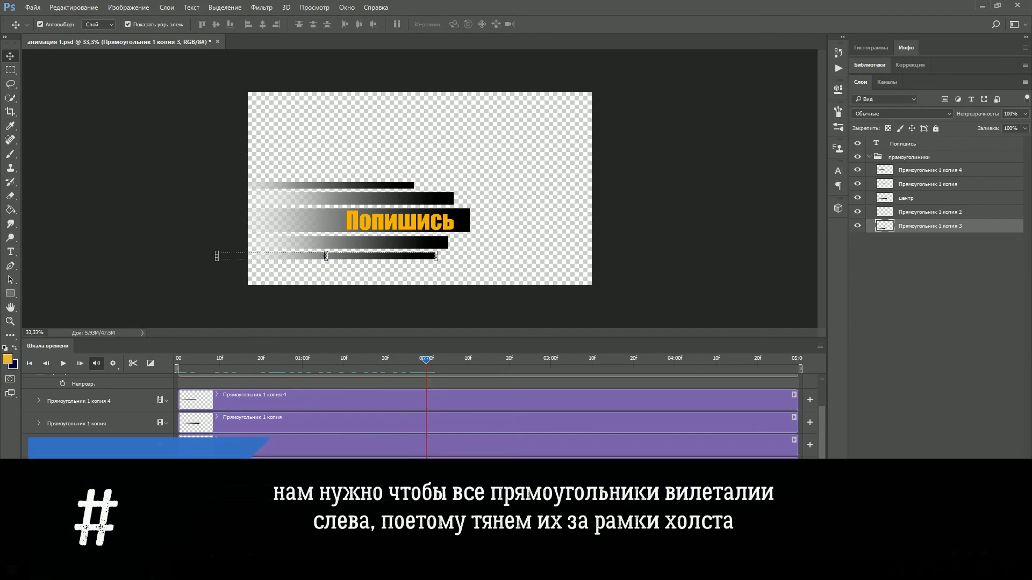
pyautogui.moveTo(428, 361); pyautogui.dragTo(170, 374)
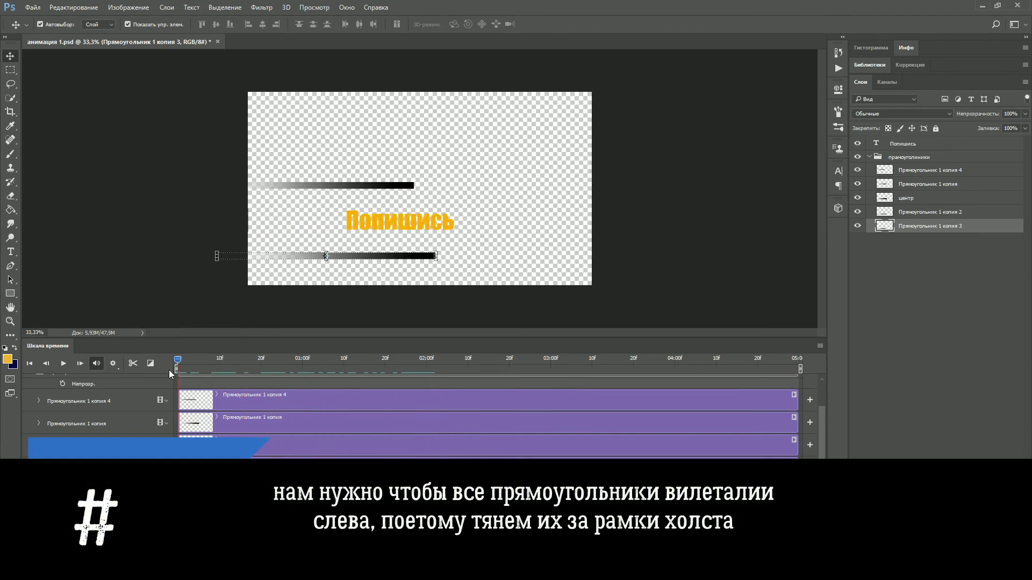
pyautogui.moveTo(326, 256); pyautogui.dragTo(137, 256)
pyautogui.moveTo(178, 372); pyautogui.dragTo(200, 391)
pyautogui.click(38, 490)
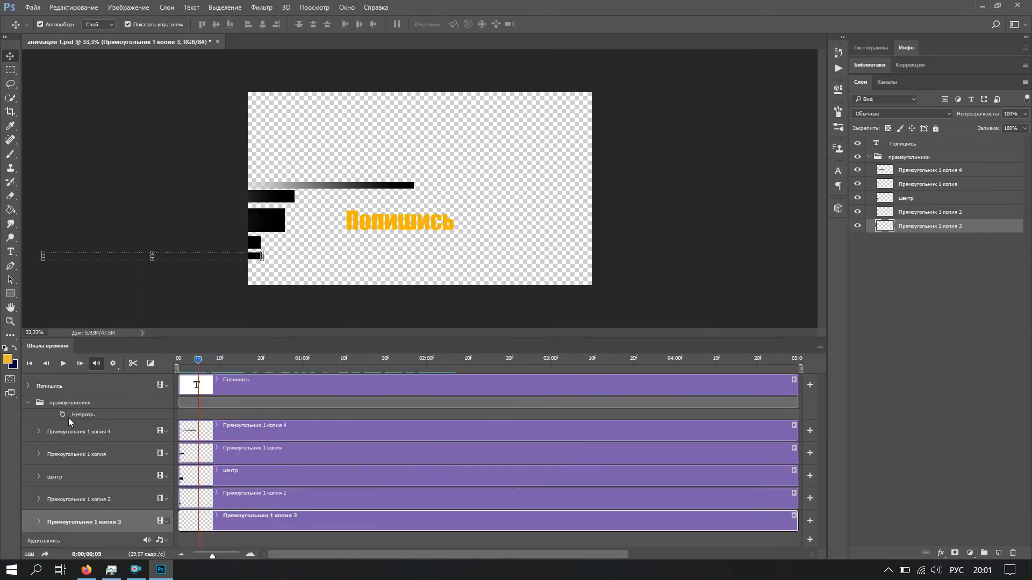
# Start Position keyframing for Прямоугольник 1 копия 4 at the timeline start, move its bar off the canvas to the left, and scrub to 01:29
pyautogui.click(920, 171)
pyautogui.click(39, 432)
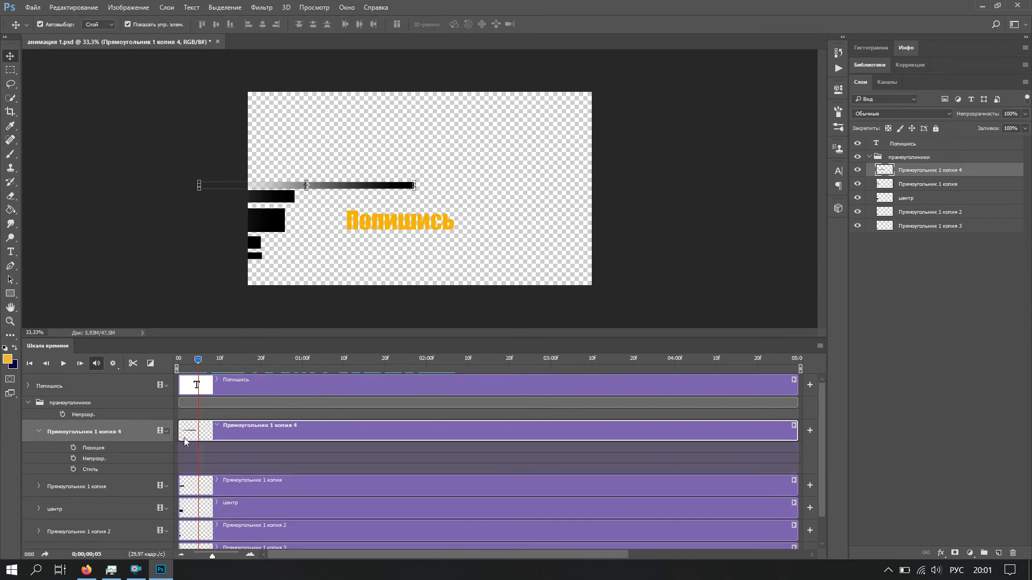
pyautogui.moveTo(198, 359); pyautogui.dragTo(178, 359)
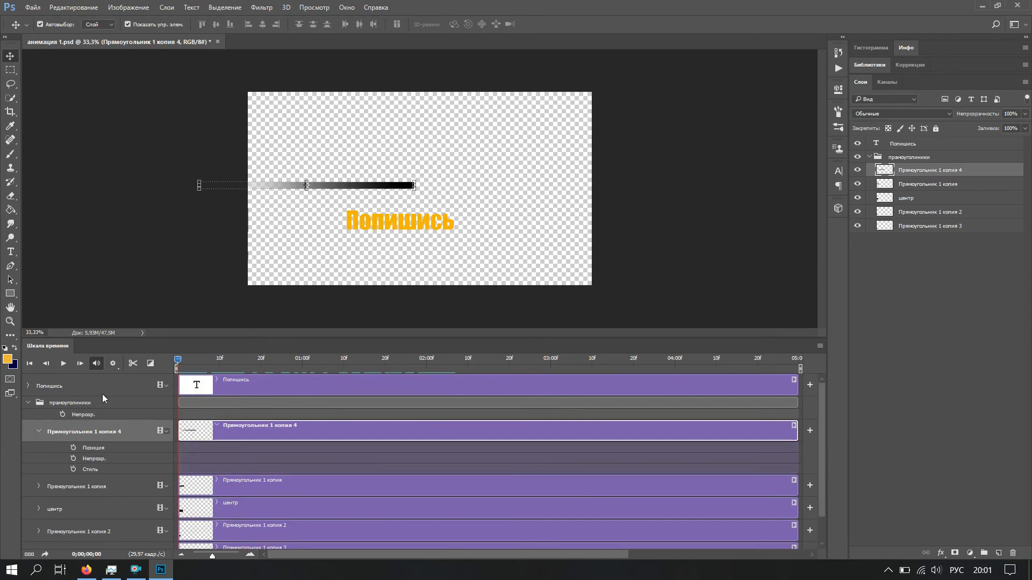
pyautogui.moveTo(178, 362)
pyautogui.mouseDown()
pyautogui.moveTo(431, 367)
pyautogui.moveTo(177, 361)
pyautogui.mouseUp()
pyautogui.click(73, 447)
pyautogui.moveTo(370, 186); pyautogui.dragTo(203, 191)
pyautogui.moveTo(178, 359); pyautogui.dragTo(422, 361)
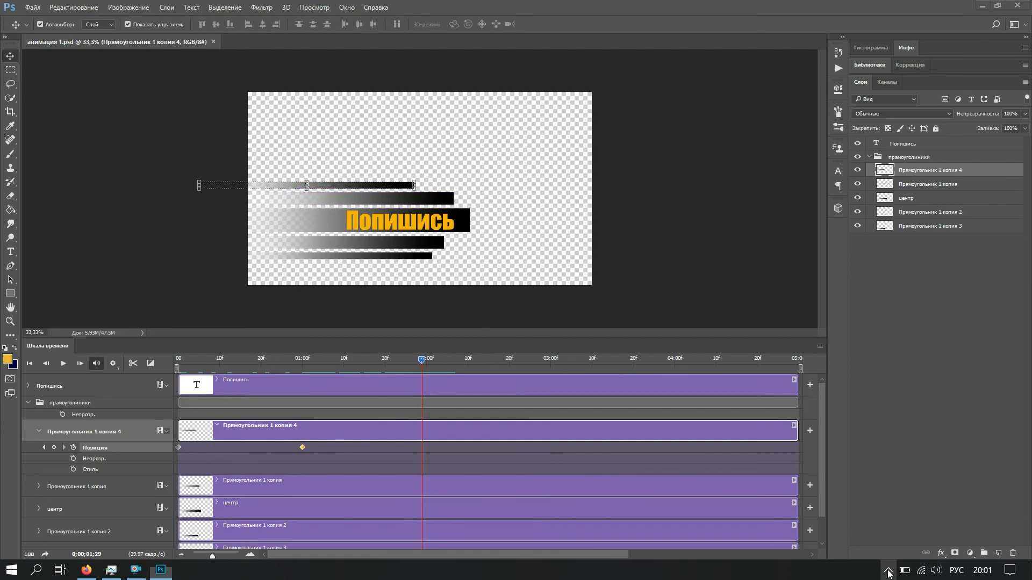
pyautogui.click(888, 574)
pyautogui.rightClick(877, 547)
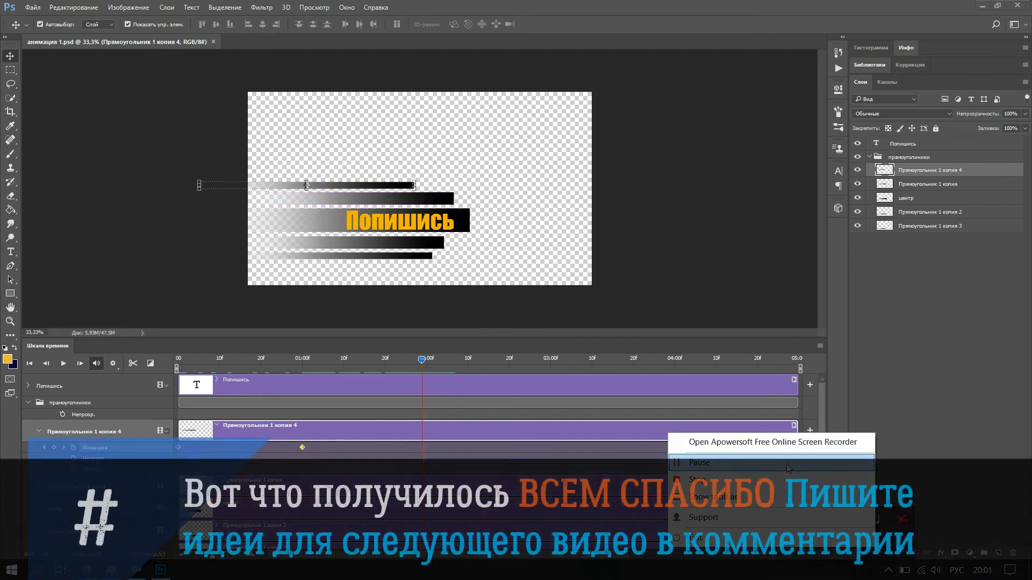
pyautogui.click(789, 469)
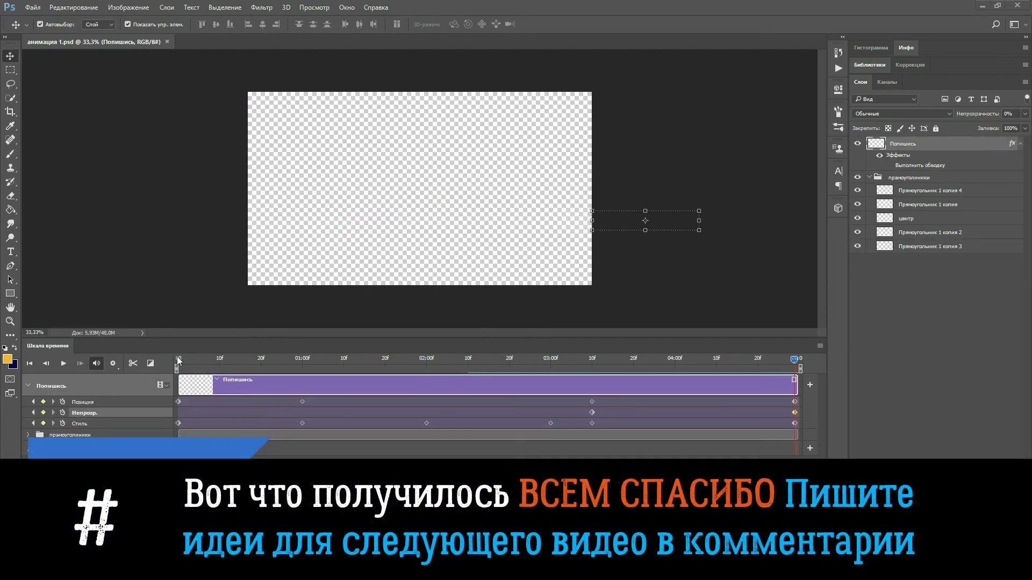
# Play the complete banner animation from the start of the timeline
pyautogui.click(178, 361)
pyautogui.click(63, 364)
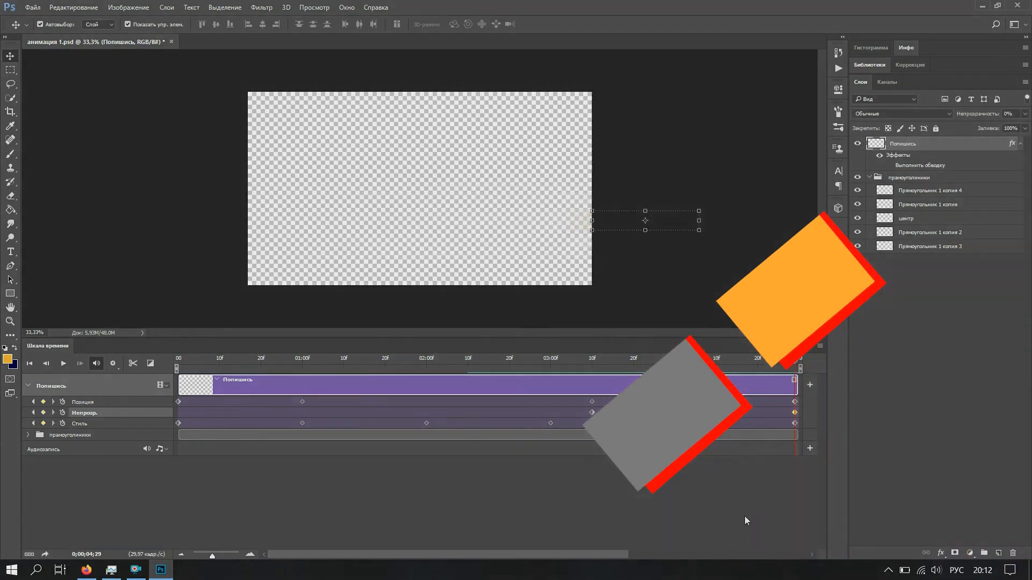
pyautogui.click(888, 571)
pyautogui.rightClick(874, 548)
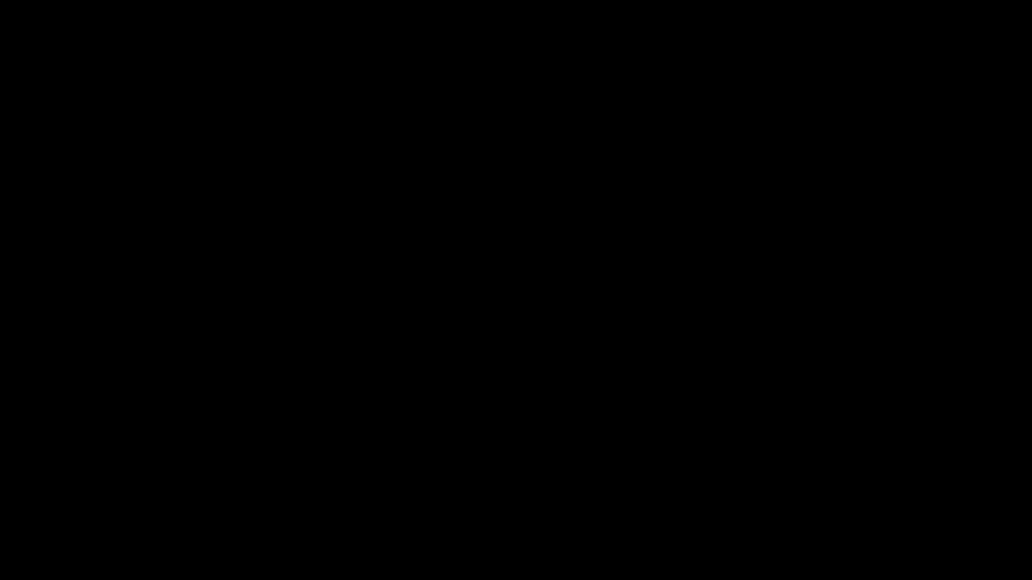